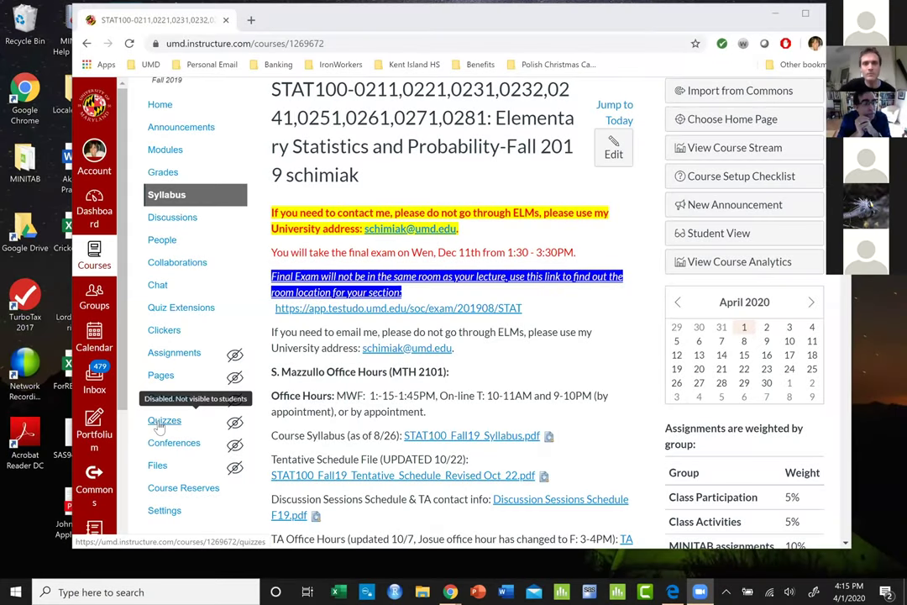
# Create a new quiz in STAT100 and replace 'Unnamed Quiz' with the title 'dfhgsfg'
pyautogui.click(162, 423)
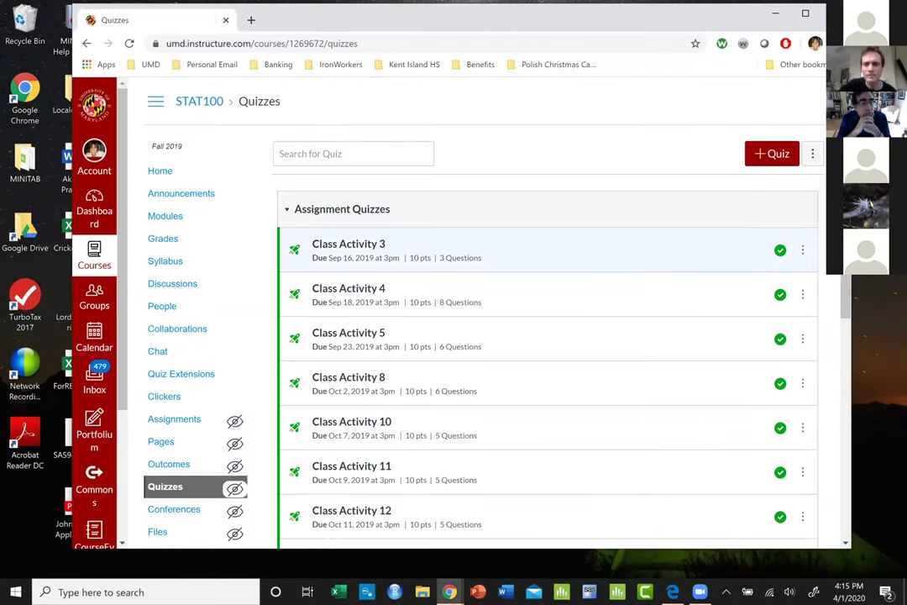
pyautogui.click(765, 159)
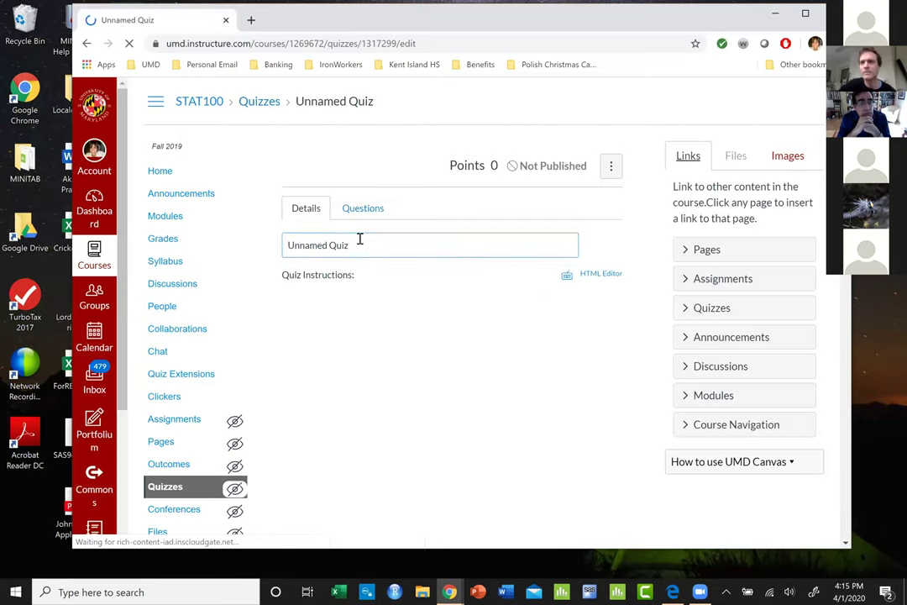
pyautogui.moveTo(358, 240); pyautogui.dragTo(265, 236)
pyautogui.write('dfhgsfg')
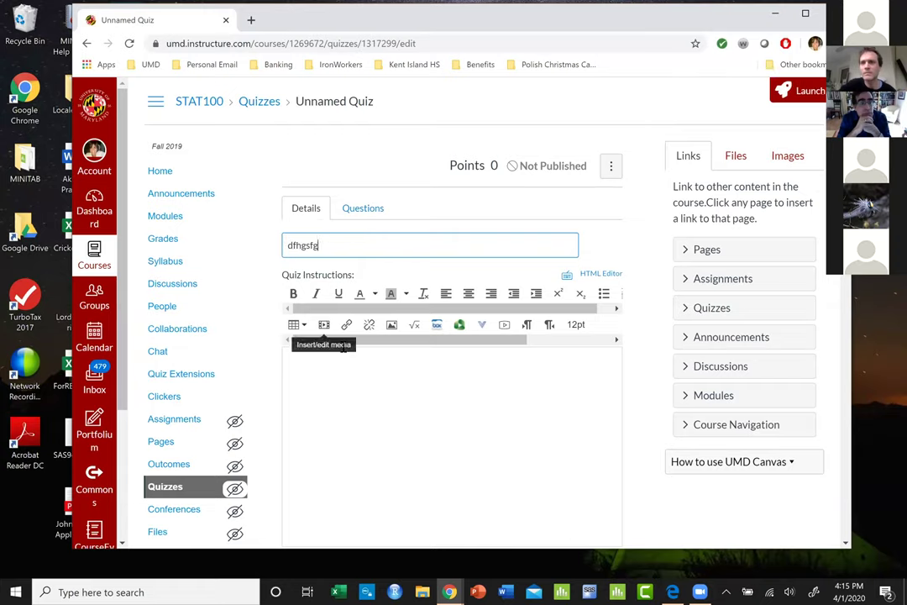
pyautogui.scroll(-2, 407, 417)
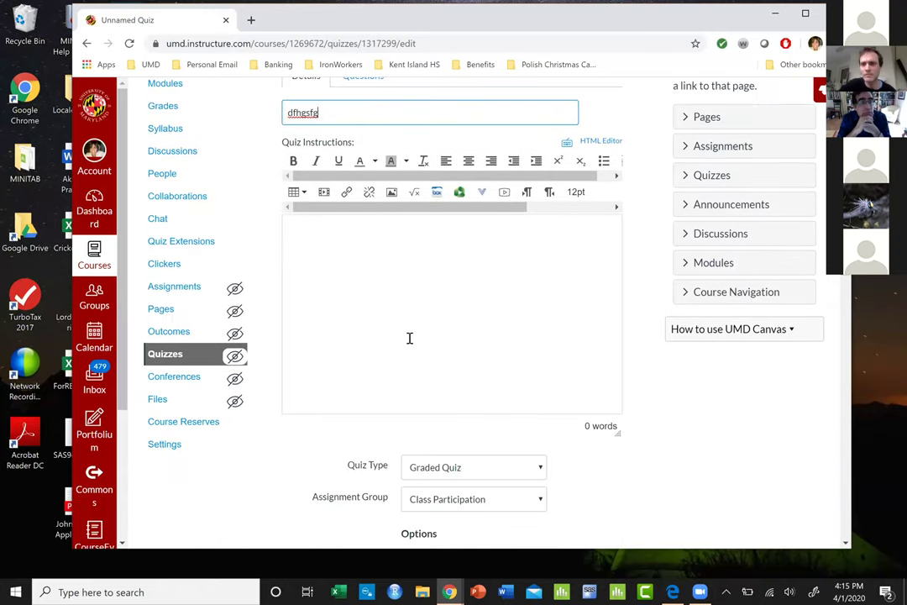
pyautogui.scroll(-3, 401, 338)
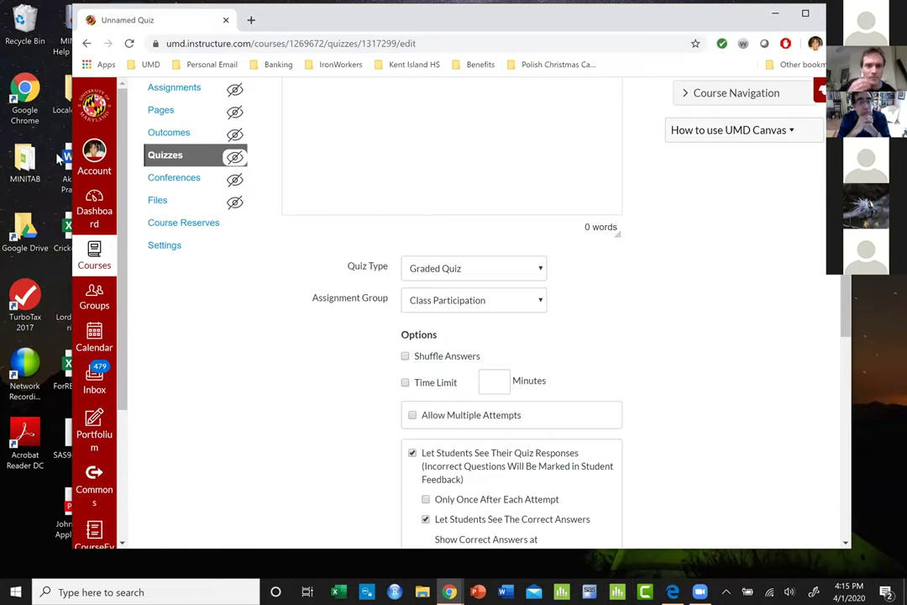
pyautogui.scroll(4, 193, 353)
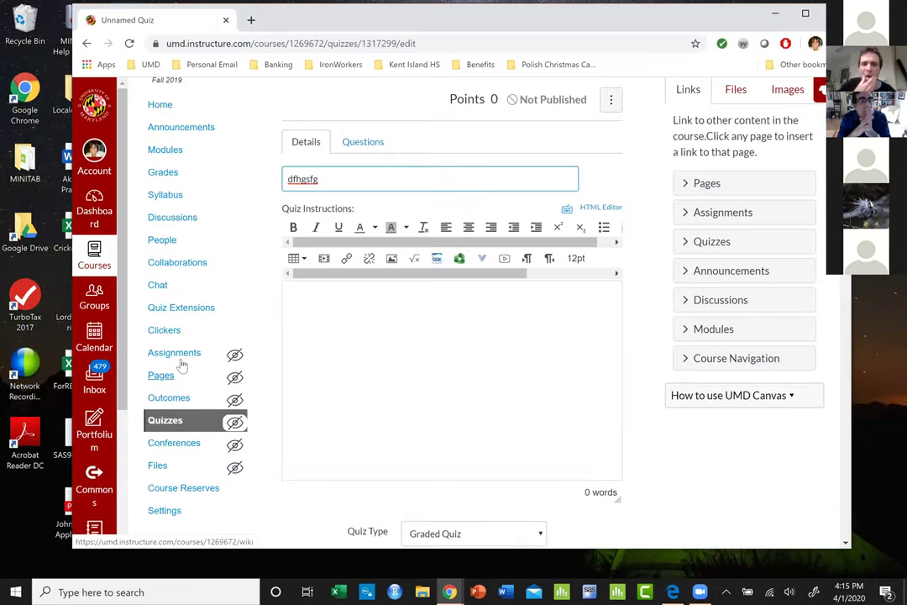
pyautogui.scroll(-1, 369, 409)
pyautogui.scroll(-4, 359, 405)
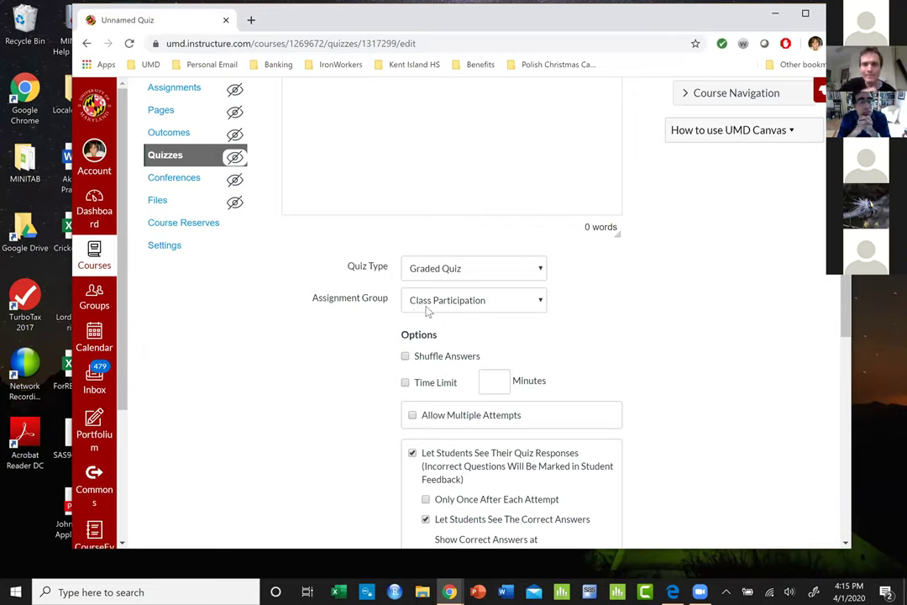
pyautogui.click(426, 306)
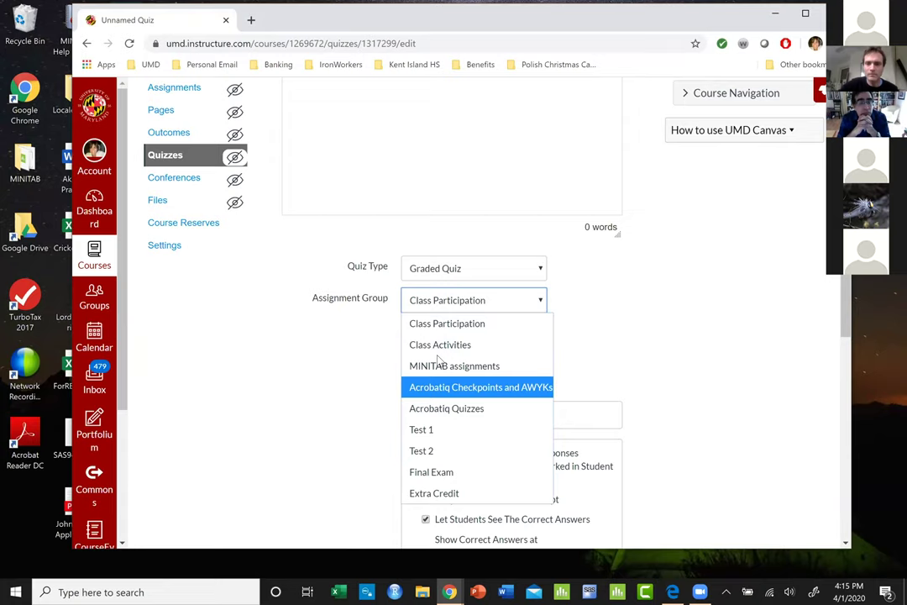
pyautogui.press('Escape')
pyautogui.scroll(-1, 270, 329)
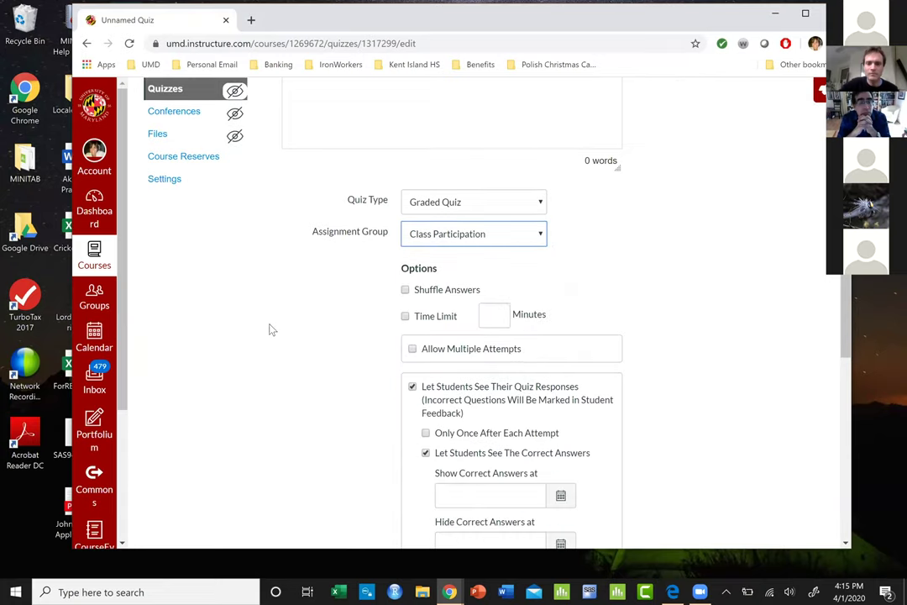
# Enable Shuffle Answers and a 35-minute time limit, leaving multiple attempts off
pyautogui.click(405, 291)
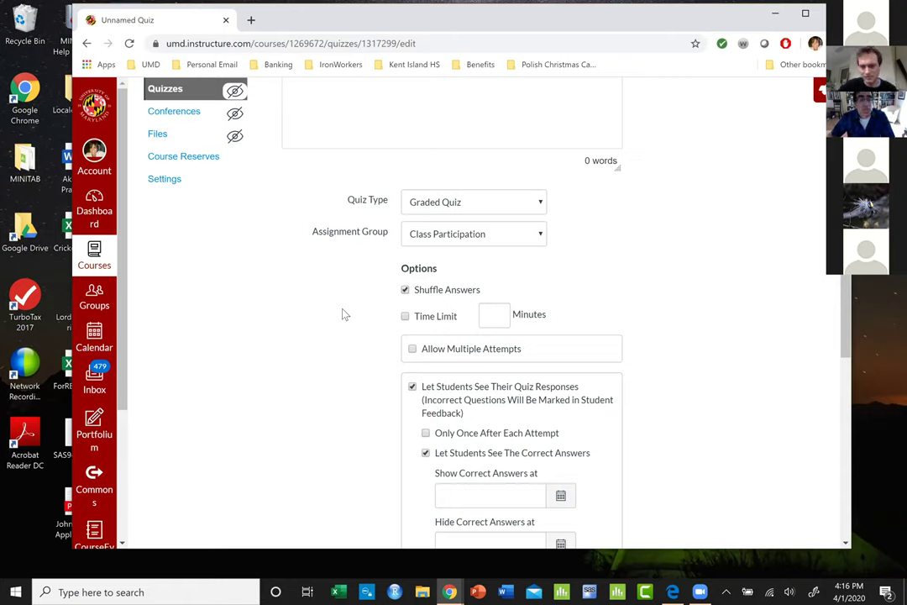
pyautogui.click(465, 350)
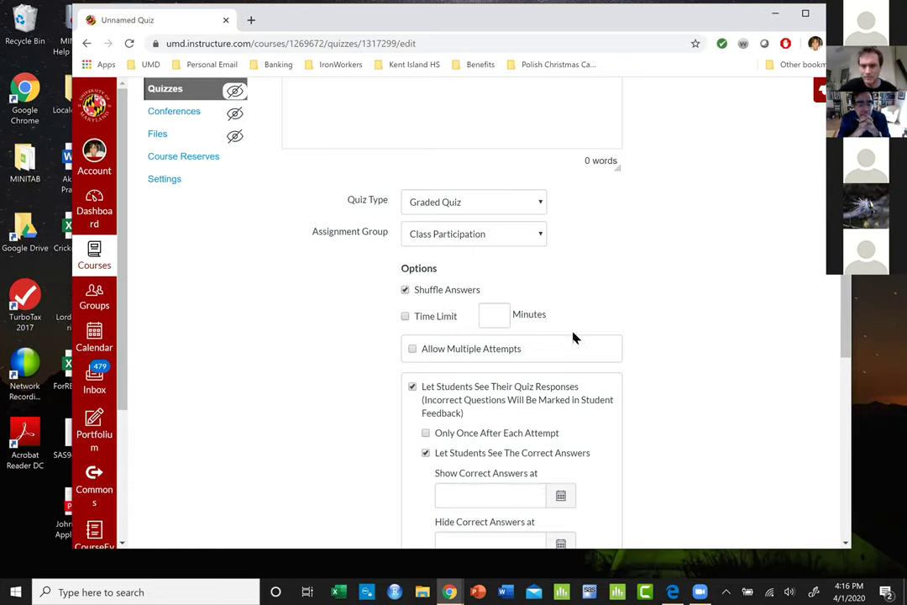
pyautogui.click(405, 317)
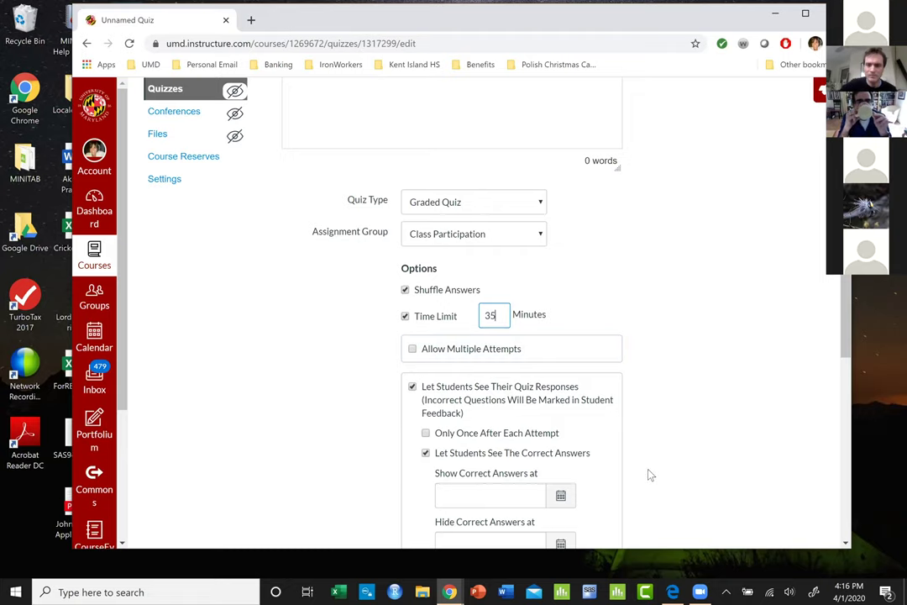
pyautogui.scroll(-1, 647, 474)
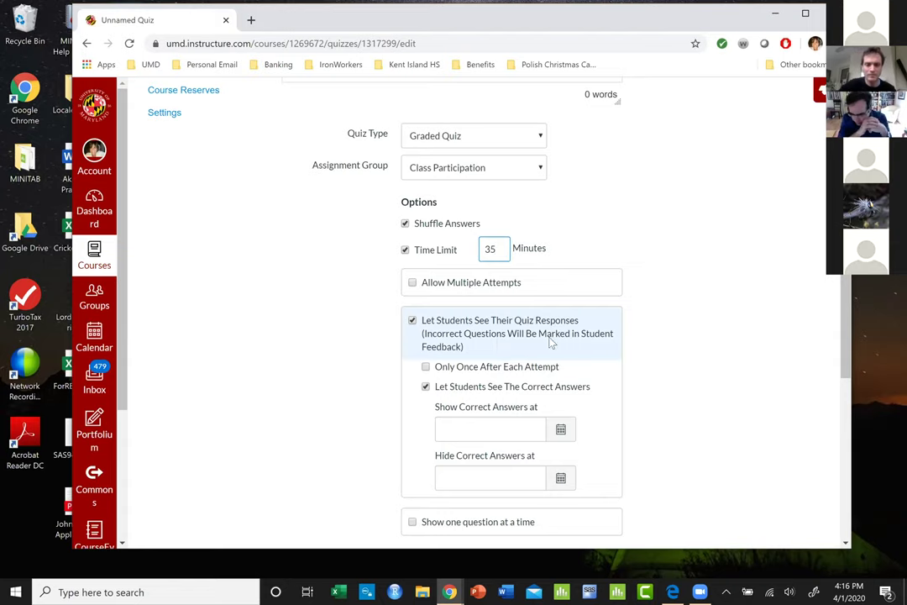
# Re-tick Let Students See Their Quiz Responses so the correct answers stay hidden
pyautogui.click(413, 322)
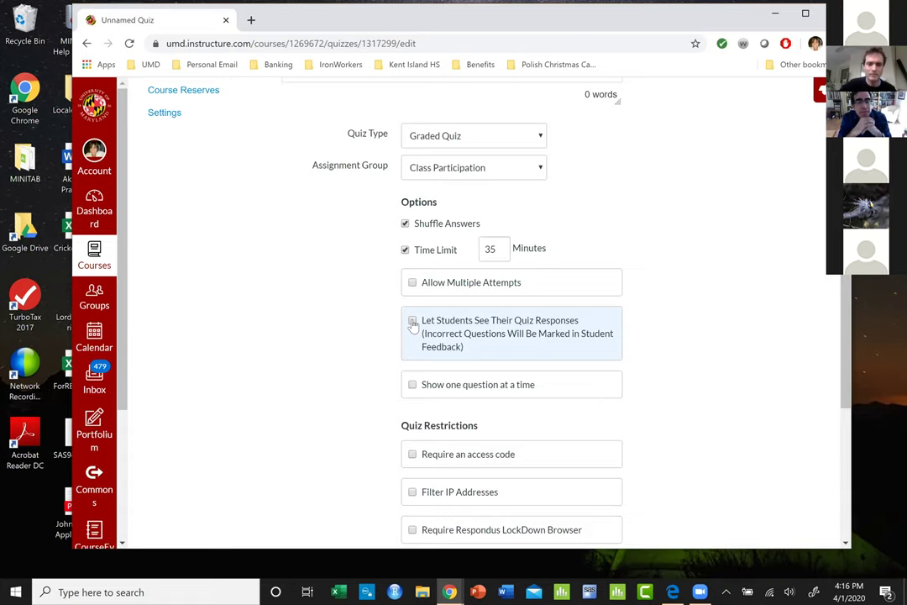
pyautogui.click(412, 321)
pyautogui.scroll(-3, 496, 378)
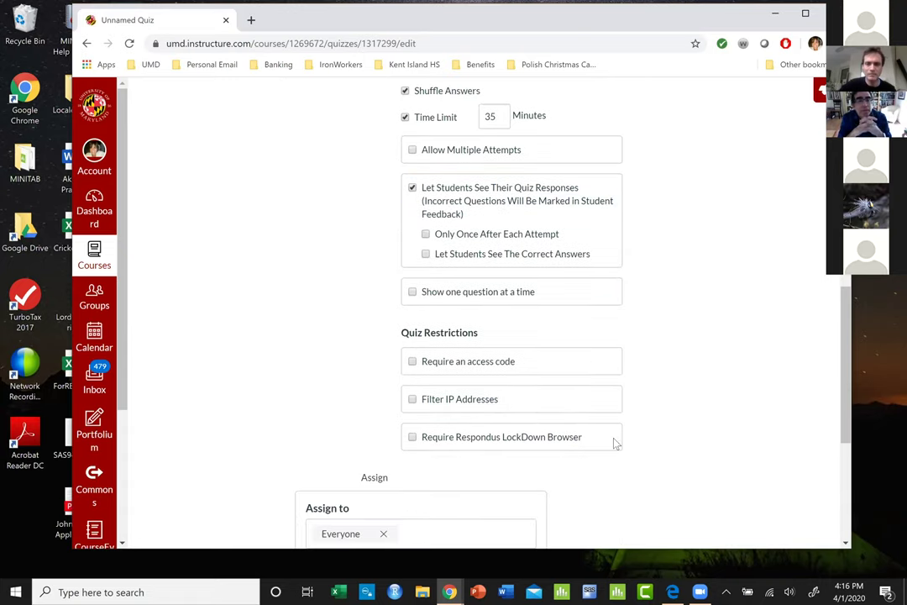
pyautogui.scroll(-3, 554, 386)
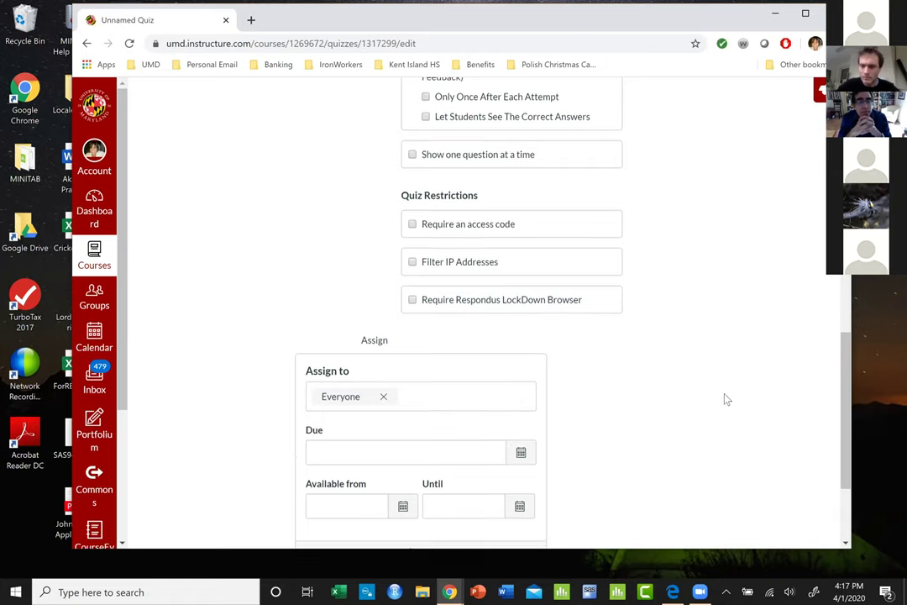
# Make the quiz available from April 2
pyautogui.scroll(-2, 725, 397)
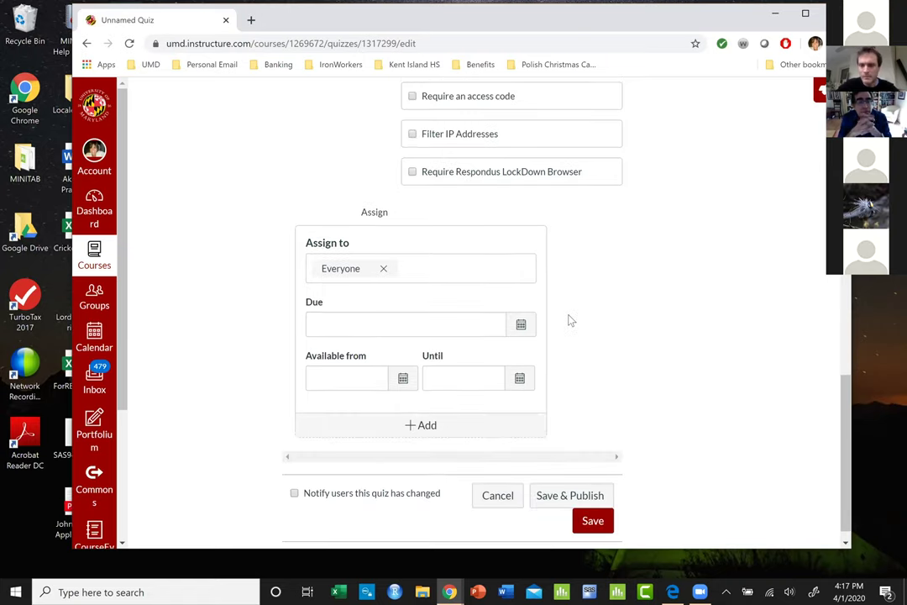
pyautogui.click(404, 378)
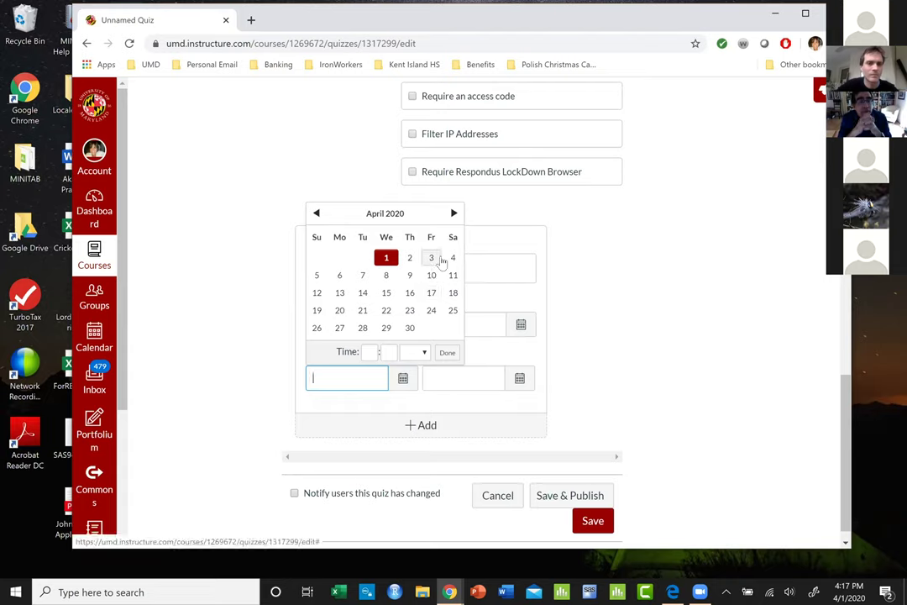
pyautogui.click(411, 257)
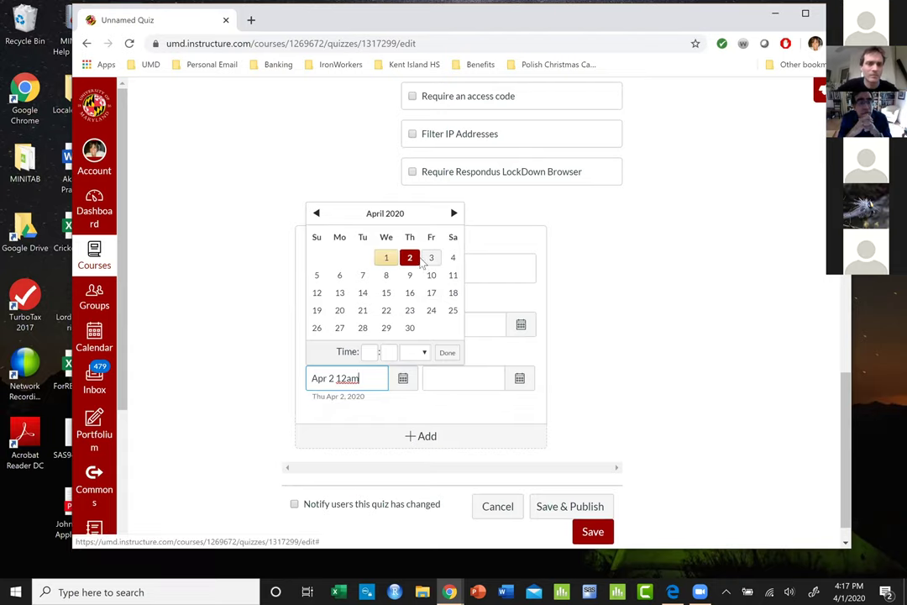
# Set the quiz due date to April 3 at 11:59 pm
pyautogui.click(448, 353)
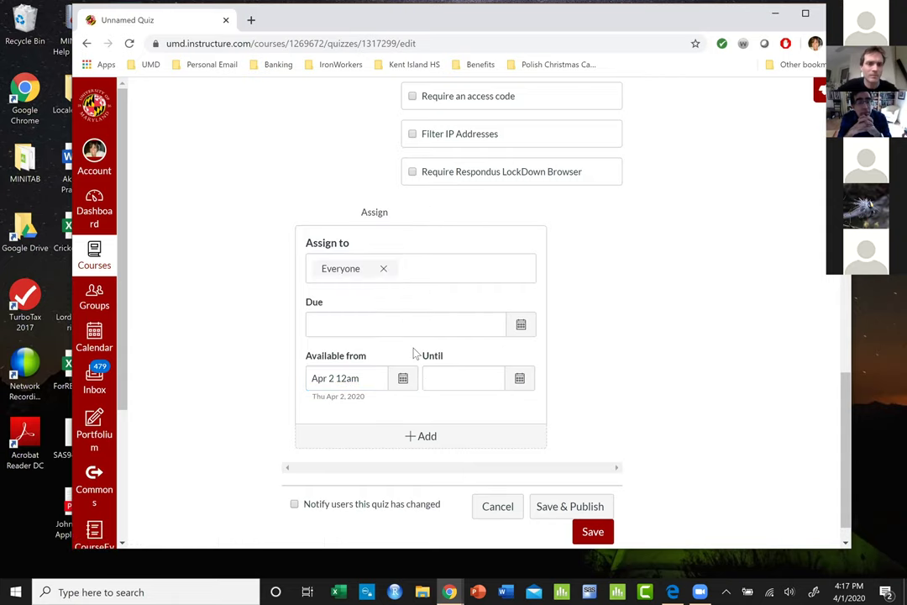
pyautogui.click(521, 325)
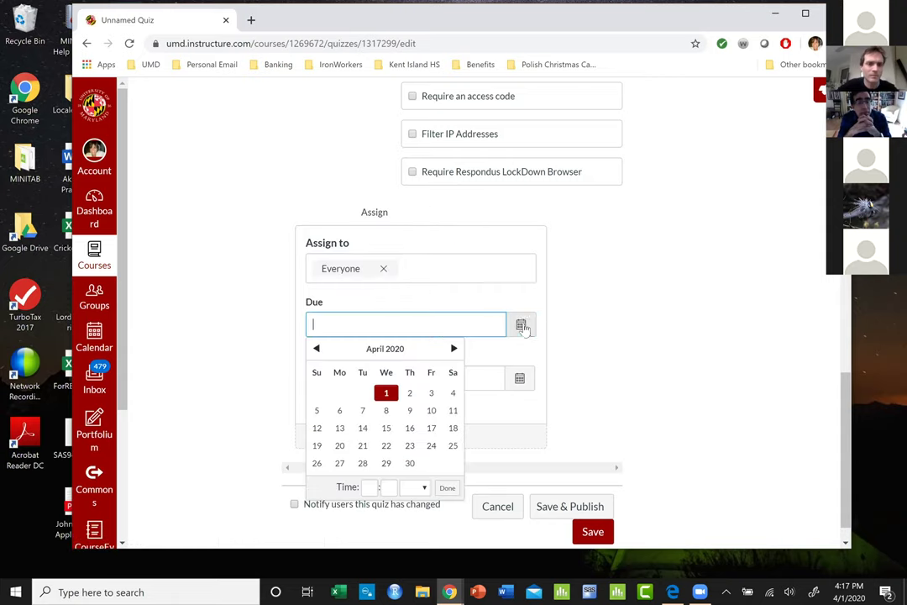
pyautogui.click(432, 393)
pyautogui.click(369, 487)
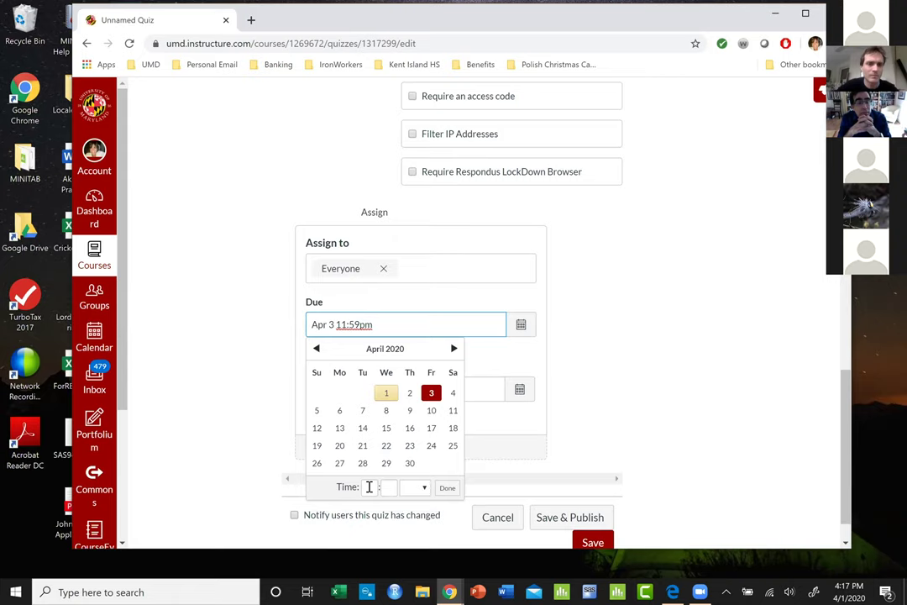
pyautogui.write('11')
pyautogui.click(391, 488)
pyautogui.write('5')
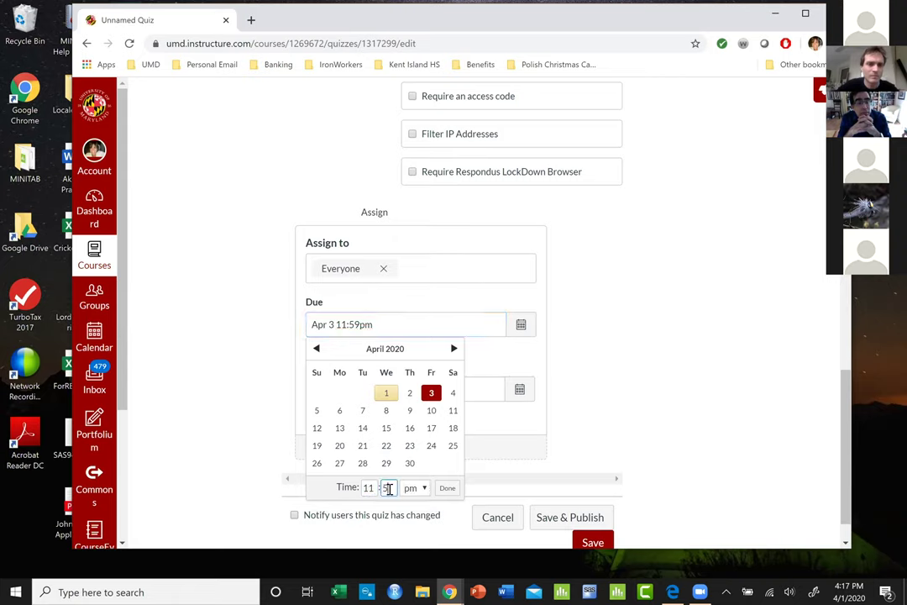
pyautogui.write('9')
pyautogui.click(448, 488)
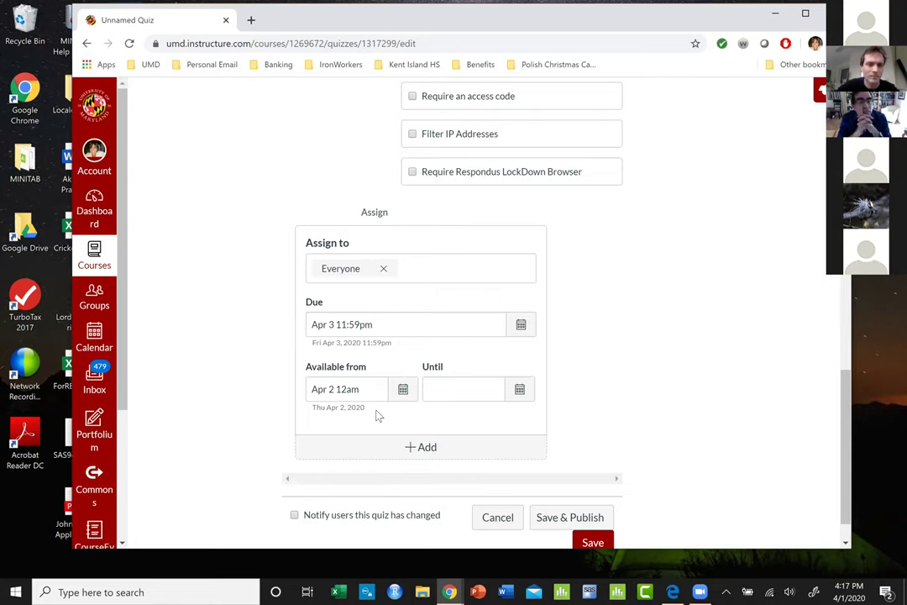
pyautogui.scroll(1, 378, 413)
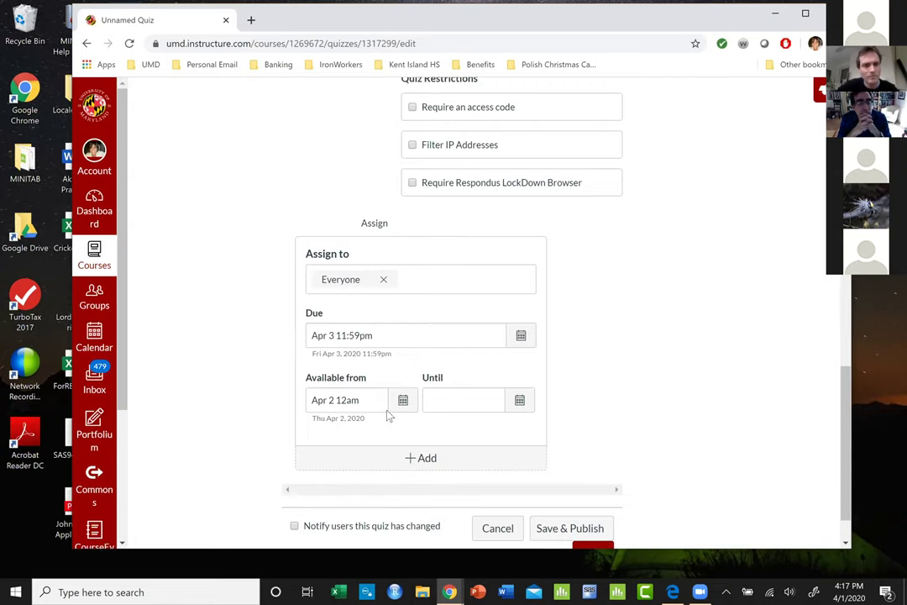
pyautogui.scroll(-1, 378, 409)
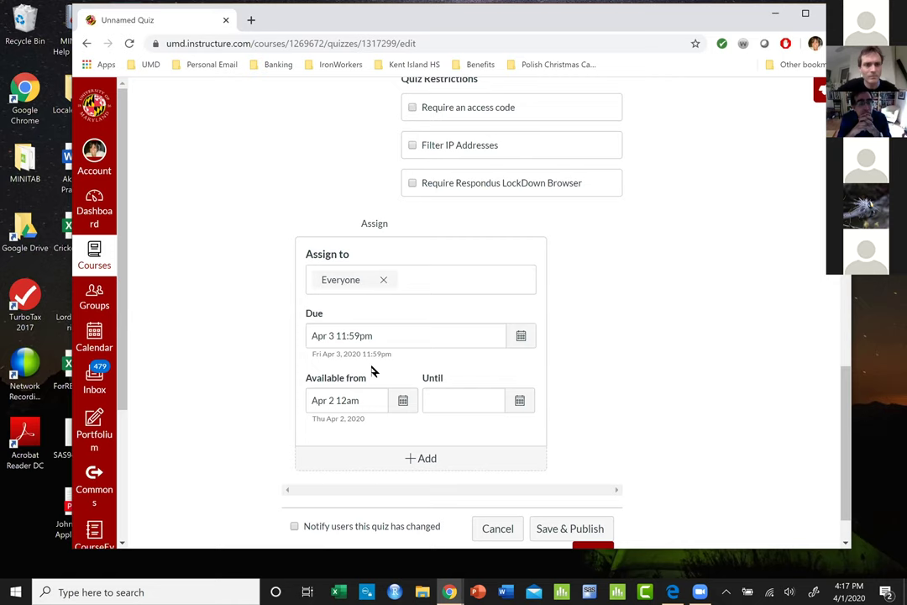
pyautogui.scroll(5, 374, 371)
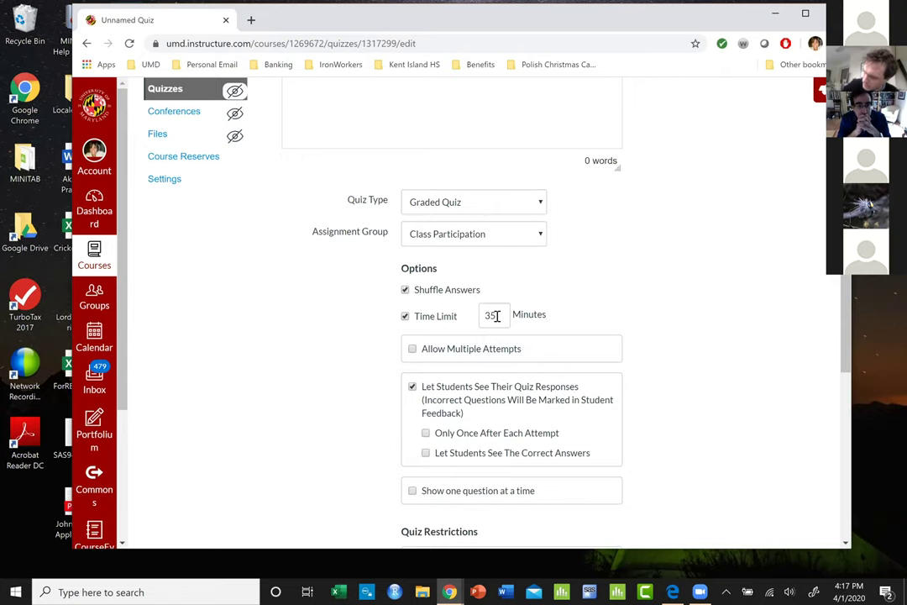
pyautogui.scroll(-4, 496, 316)
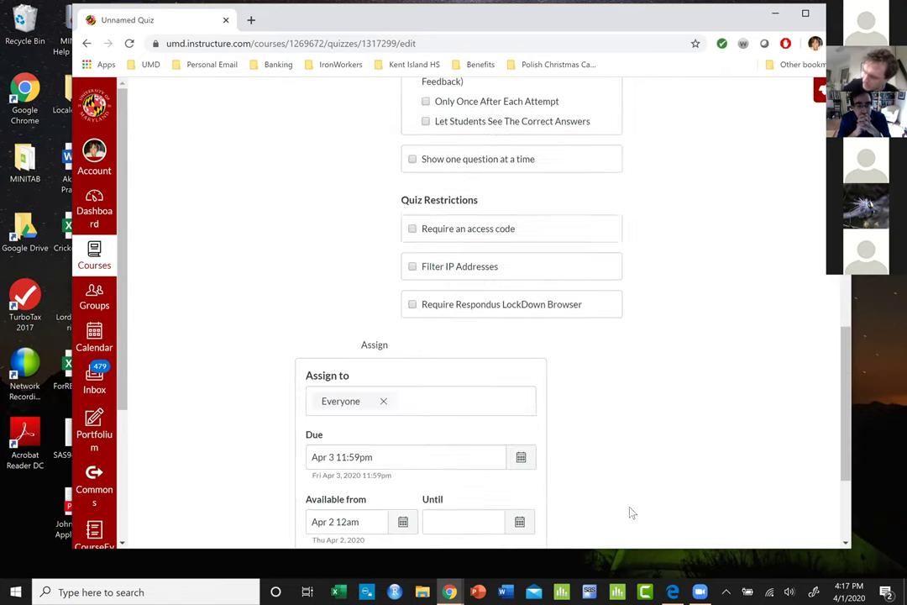
pyautogui.scroll(-2, 600, 463)
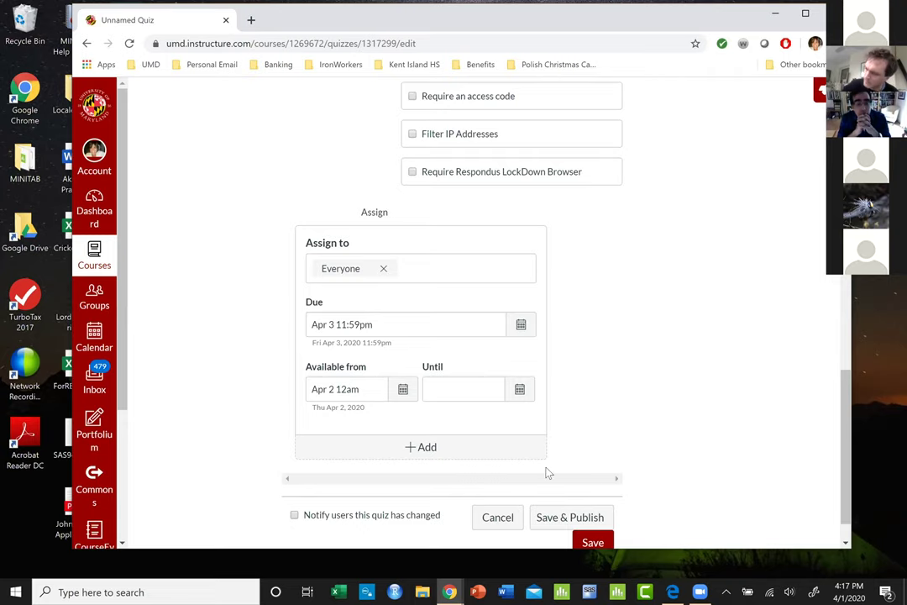
pyautogui.scroll(4, 546, 473)
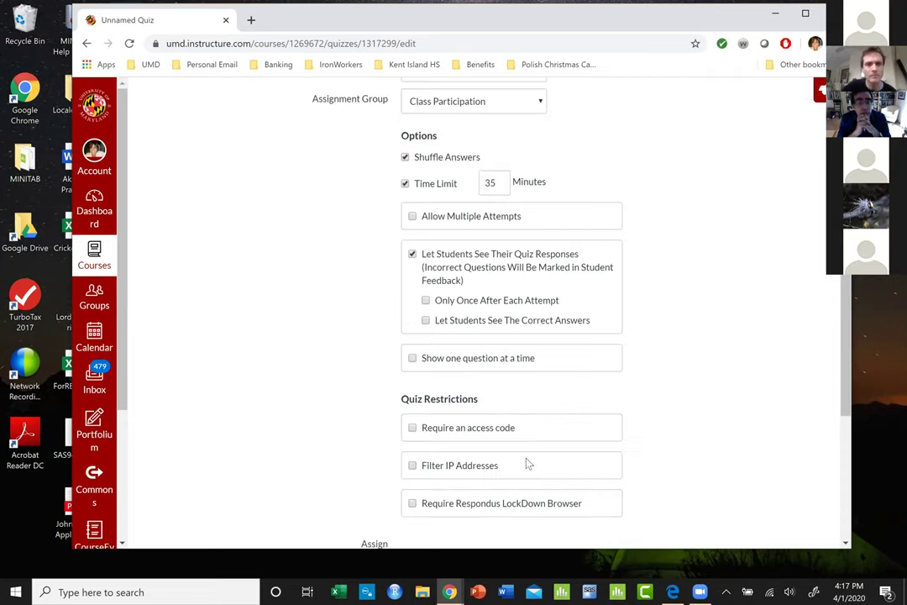
pyautogui.scroll(2, 517, 445)
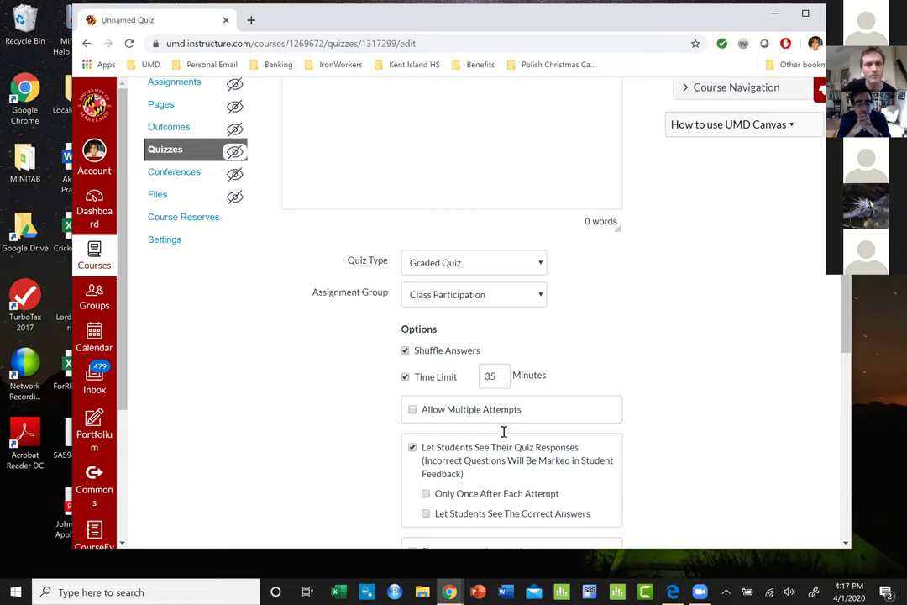
pyautogui.scroll(4, 471, 403)
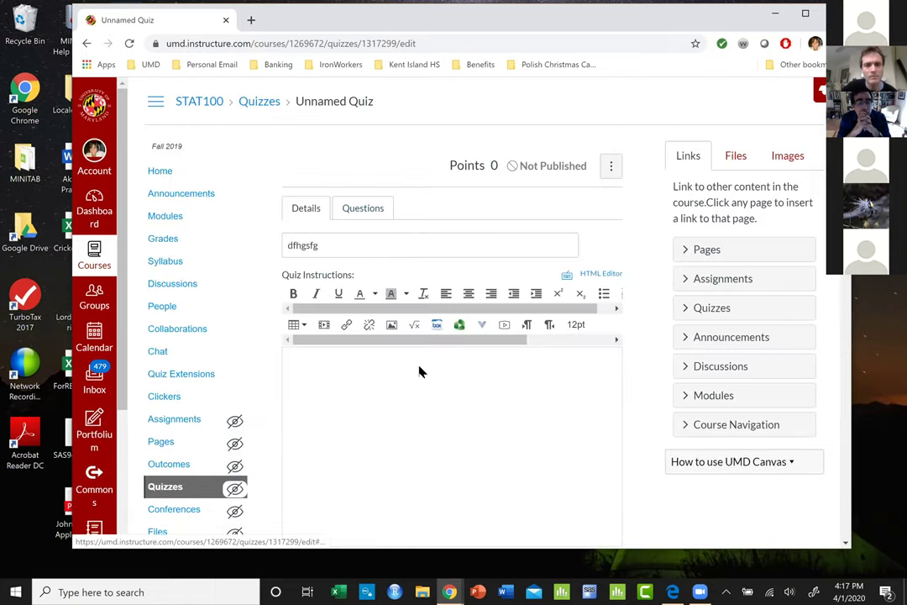
# Add a new question, trying File Upload before settling on Multiple Choice
pyautogui.click(363, 208)
pyautogui.click(365, 324)
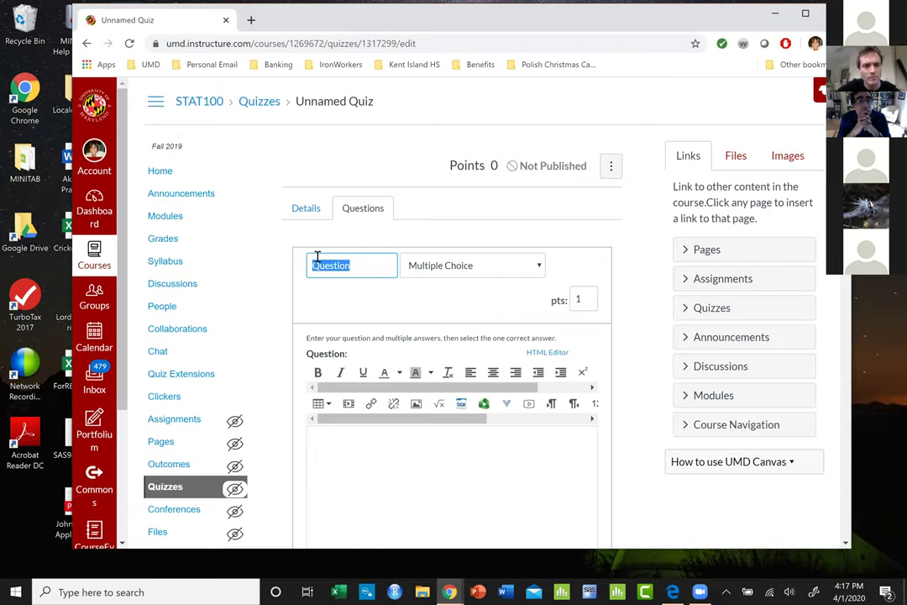
pyautogui.scroll(-3, 323, 256)
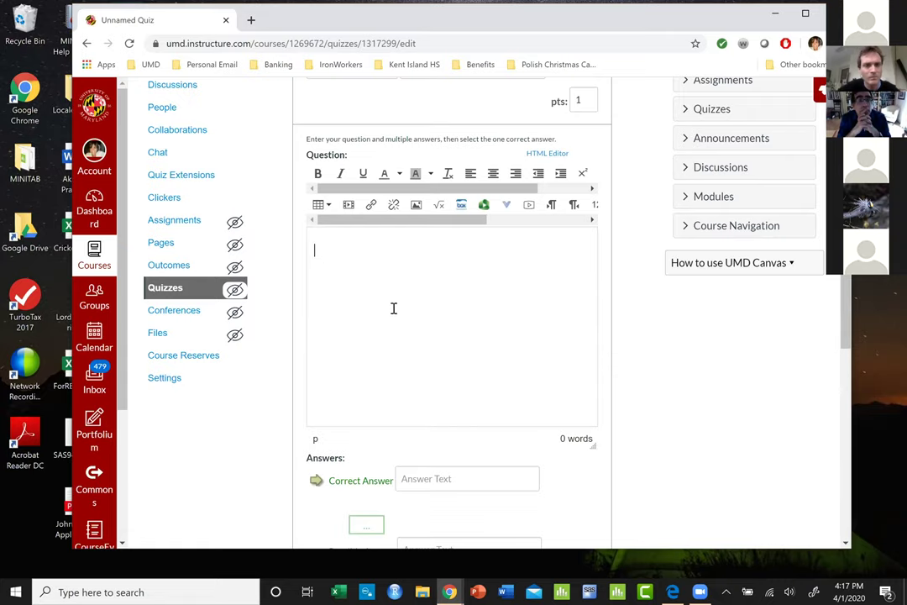
pyautogui.scroll(3, 427, 286)
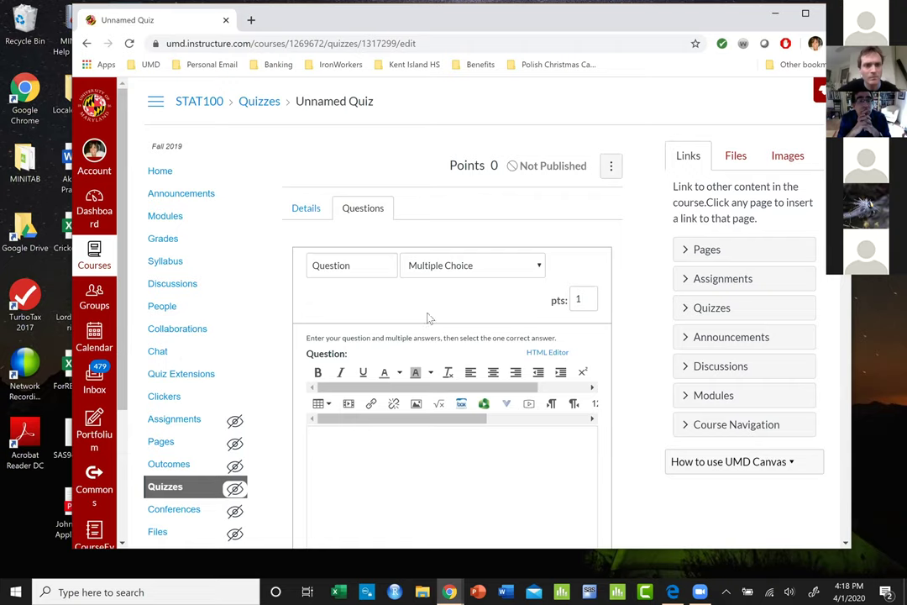
pyautogui.click(454, 265)
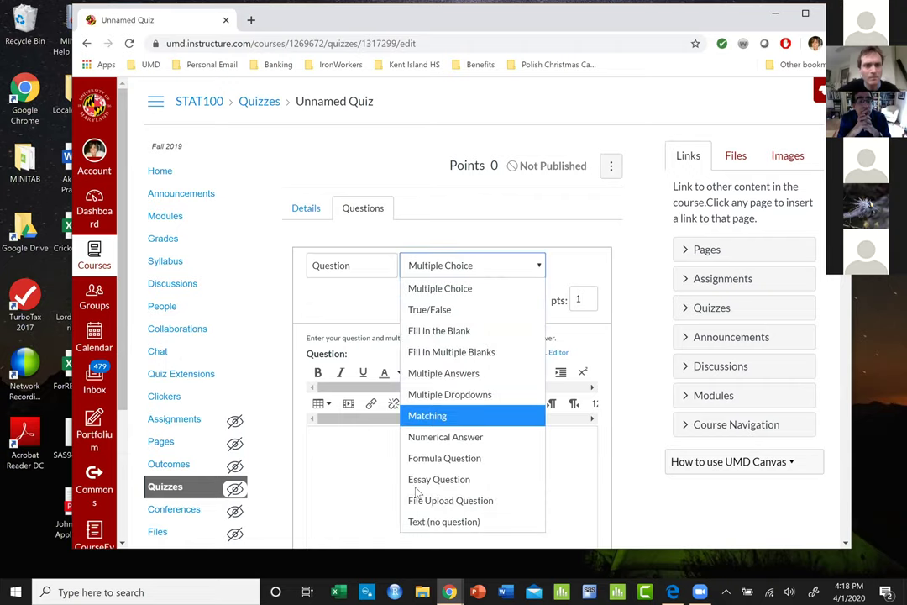
pyautogui.click(433, 500)
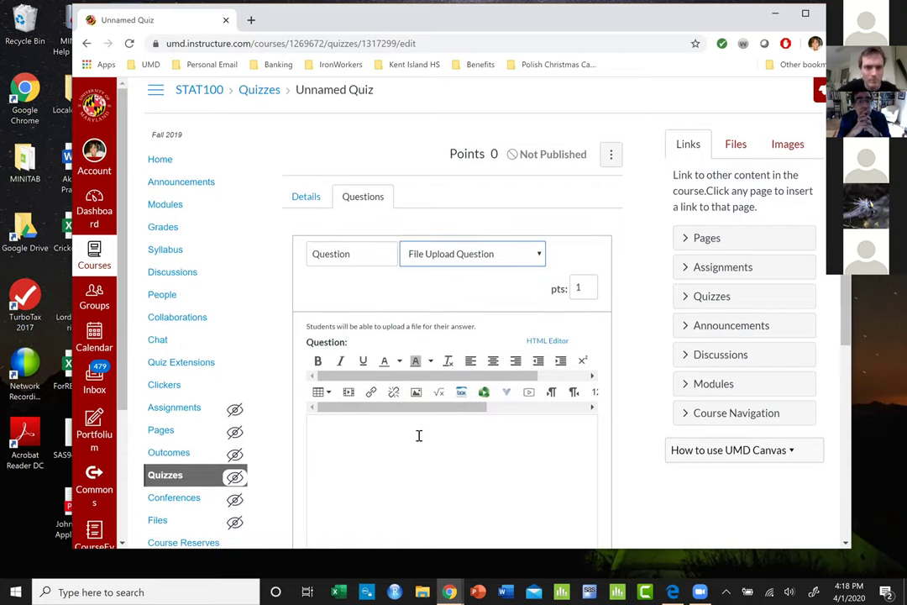
pyautogui.scroll(-2, 418, 436)
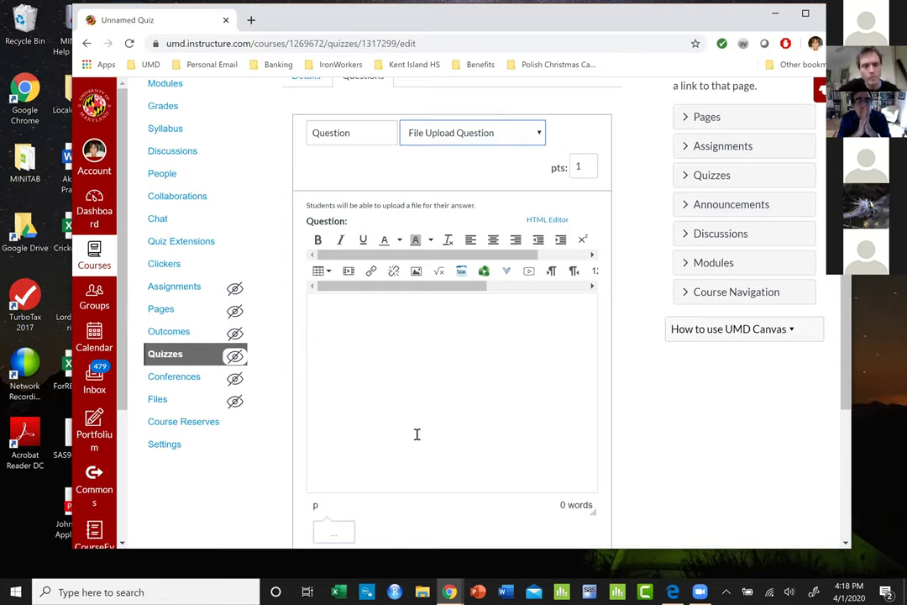
pyautogui.scroll(-1, 417, 435)
pyautogui.scroll(2, 519, 266)
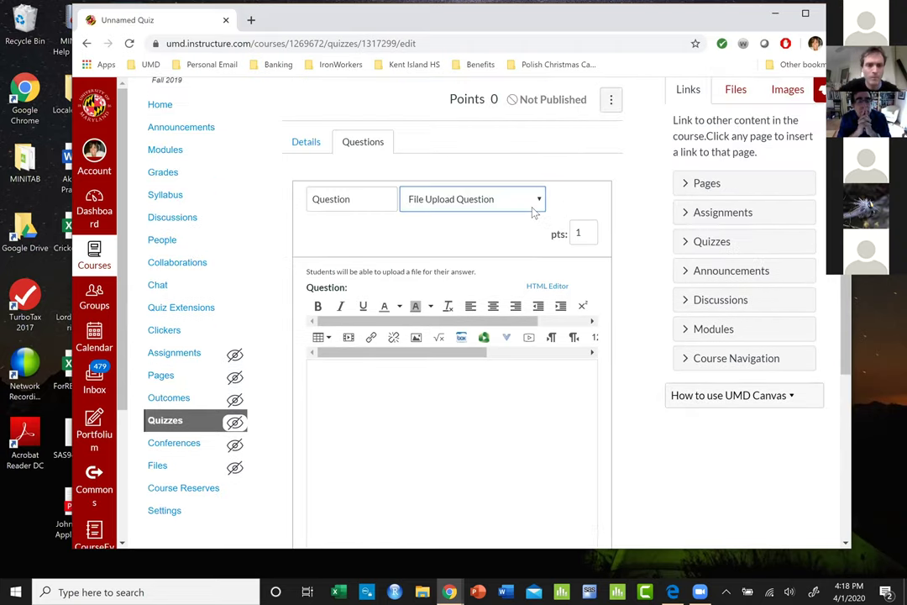
pyautogui.click(534, 213)
pyautogui.click(501, 226)
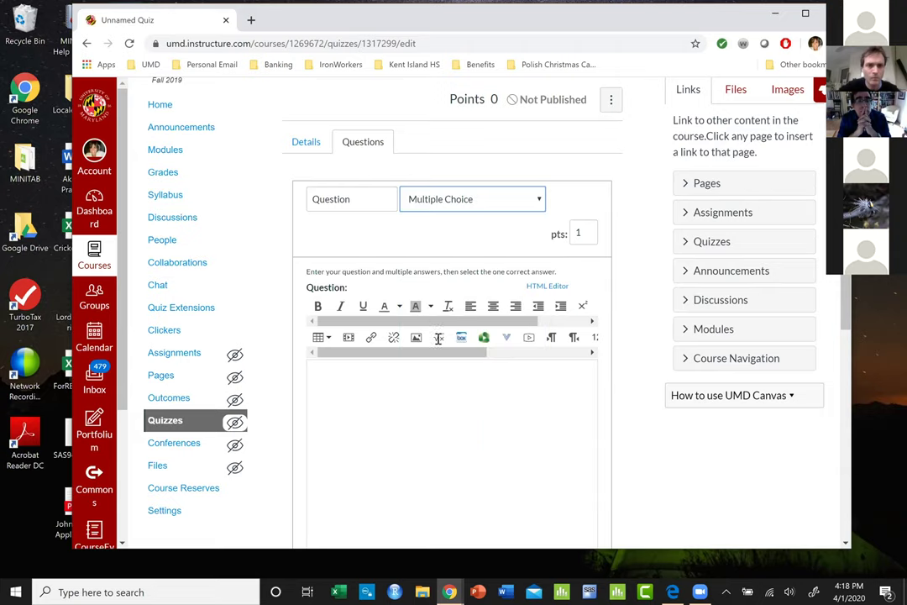
# Name it Question1 with text 'sdfgsfdgs', two 'sdfg' answers, and save it
pyautogui.click(385, 380)
pyautogui.doubleClick(359, 199)
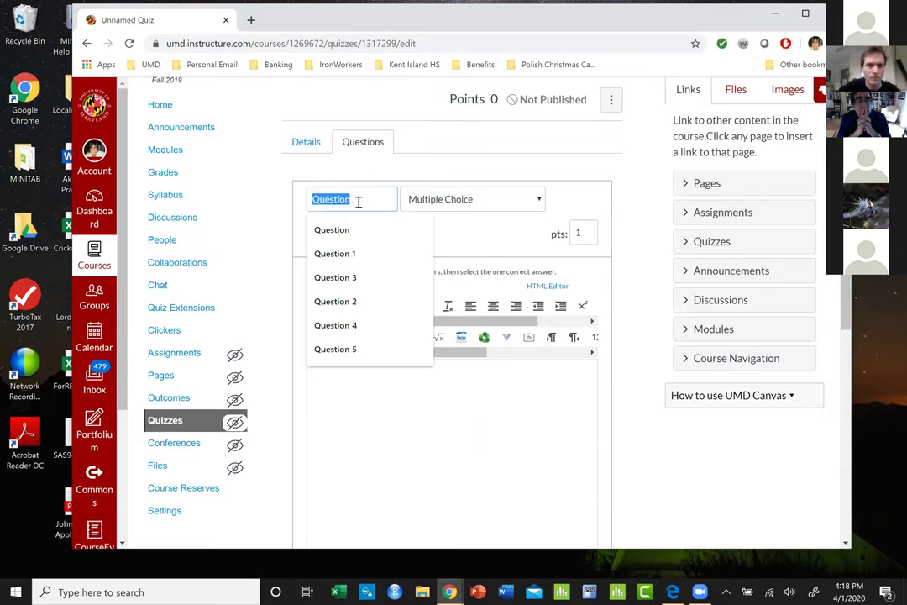
pyautogui.click(359, 199)
pyautogui.write('1')
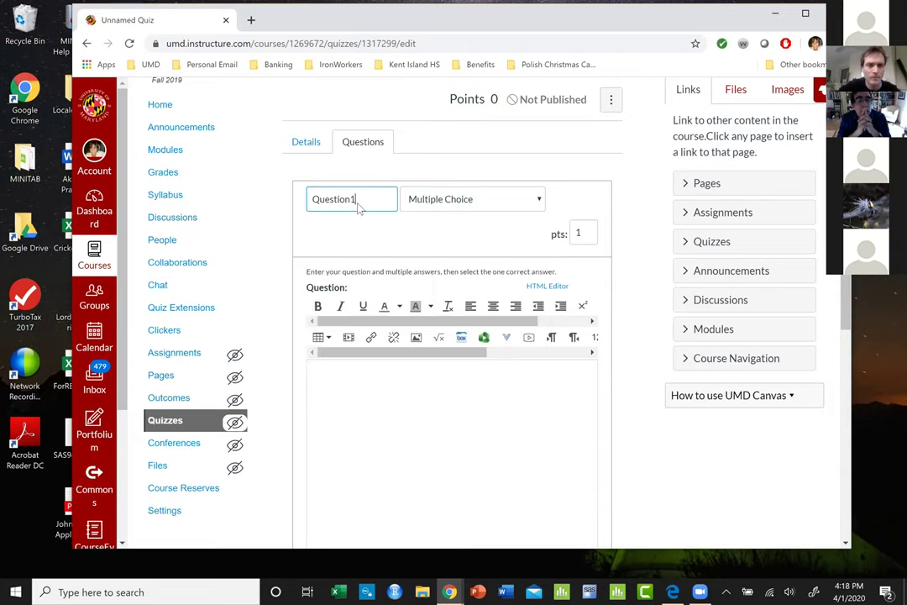
pyautogui.click(350, 381)
pyautogui.write('sdfgsfdgs')
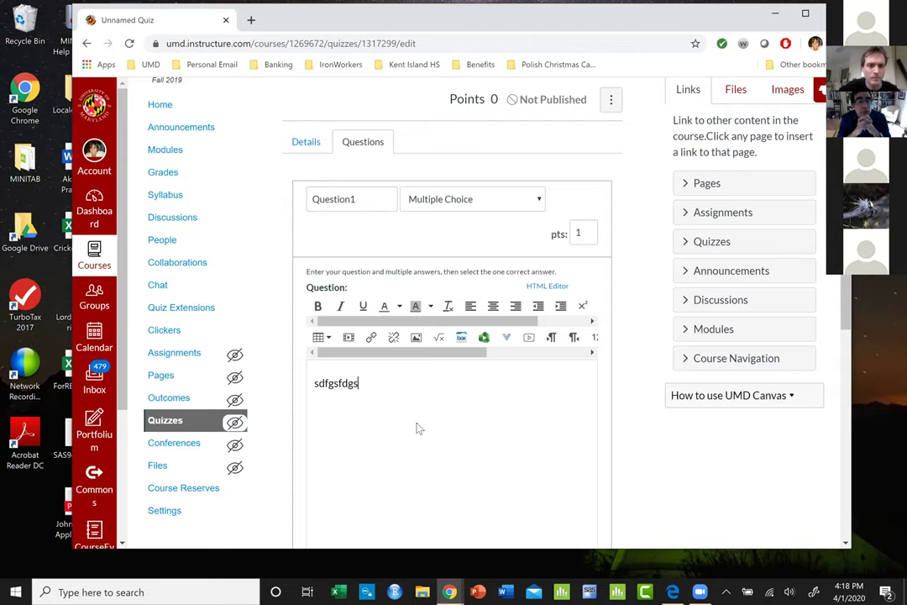
pyautogui.scroll(-4, 417, 425)
pyautogui.click(443, 267)
pyautogui.write('sdfg')
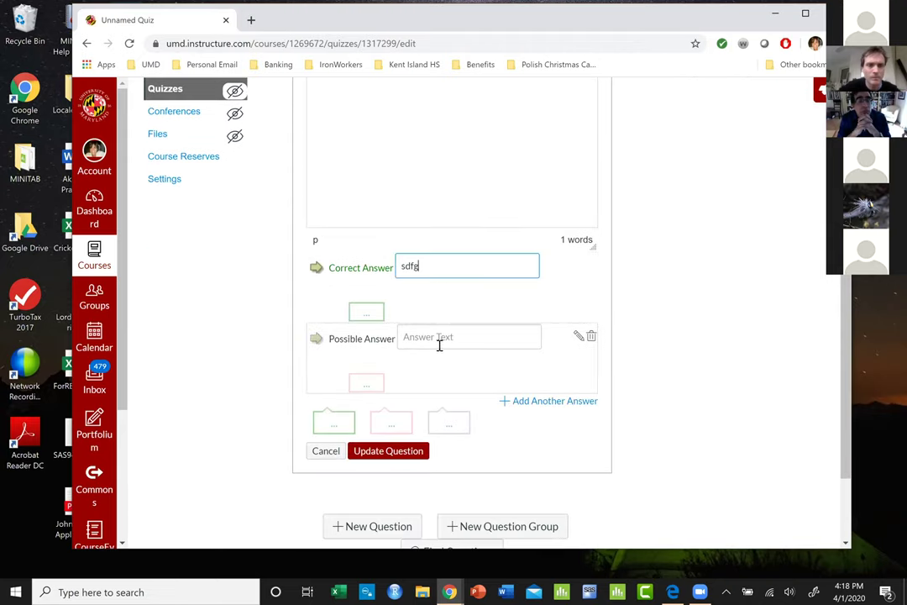
pyautogui.click(439, 337)
pyautogui.write('sdfg')
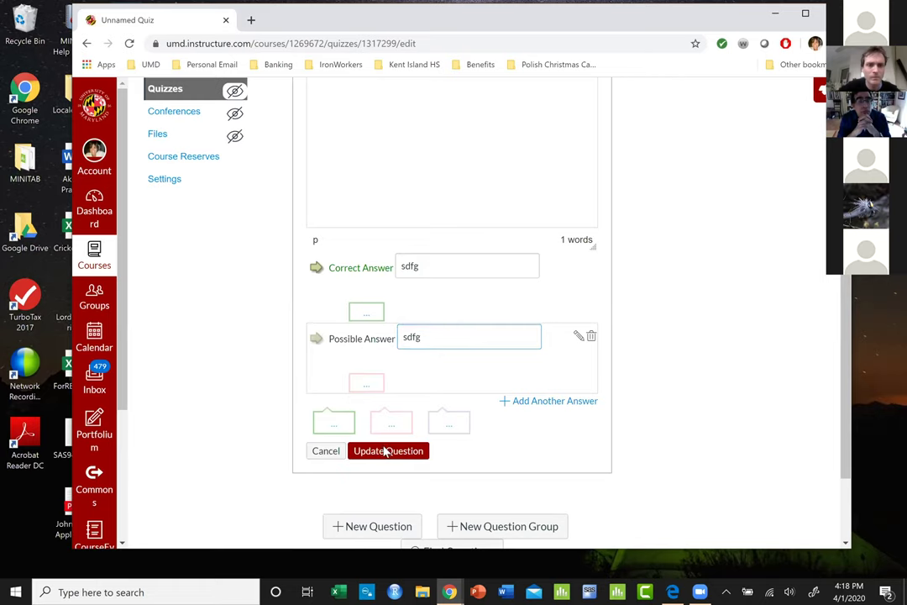
pyautogui.click(378, 450)
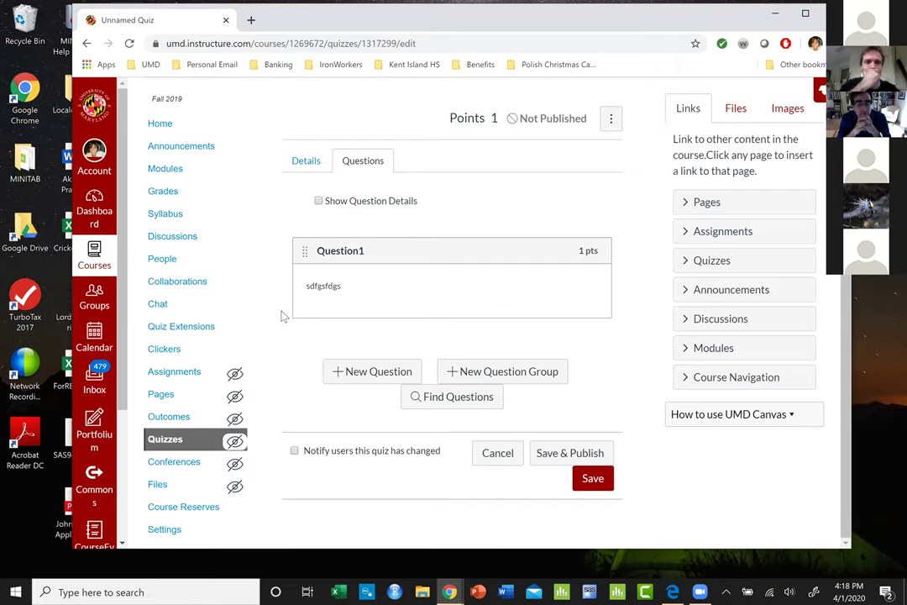
# Start a second new question and name it Question 2
pyautogui.click(402, 380)
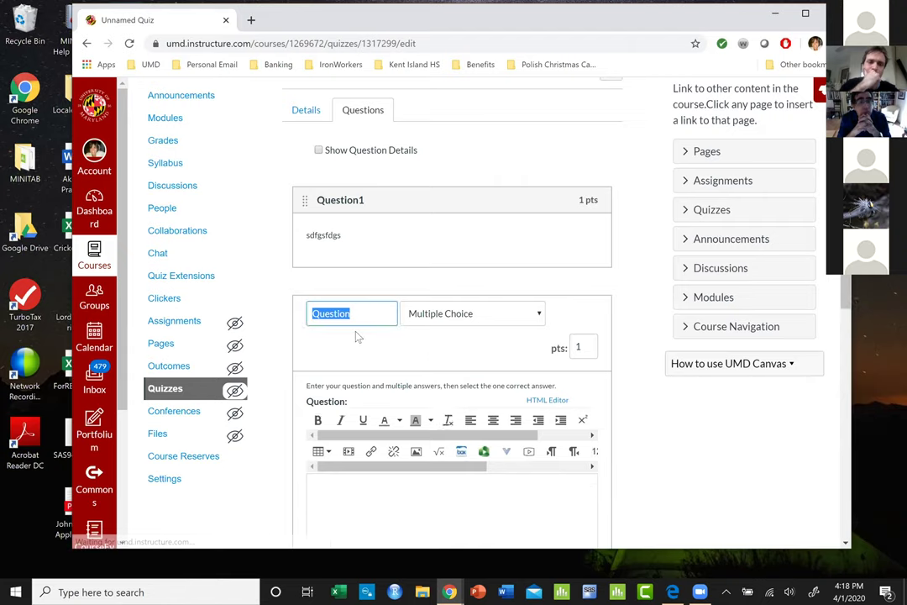
pyautogui.scroll(-2, 461, 359)
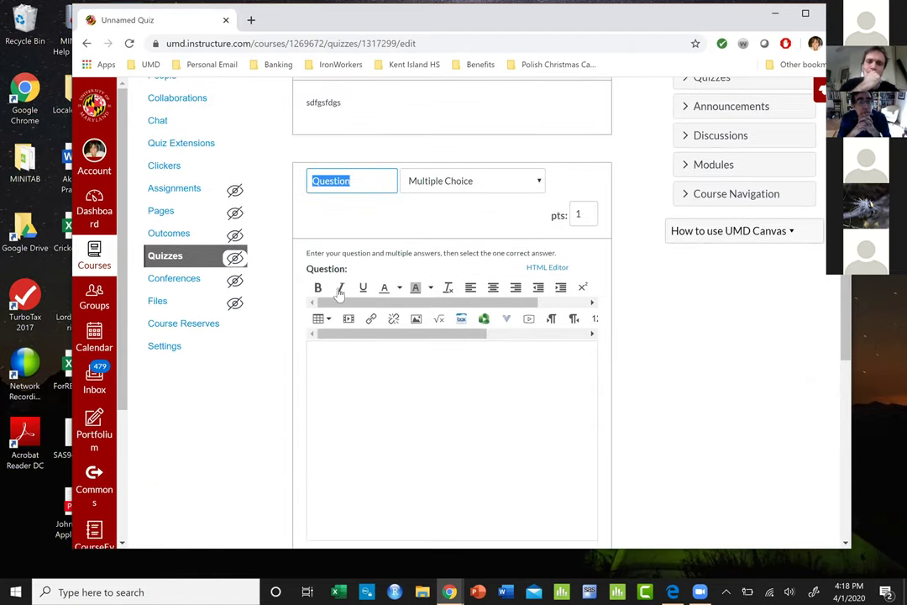
pyautogui.click(356, 180)
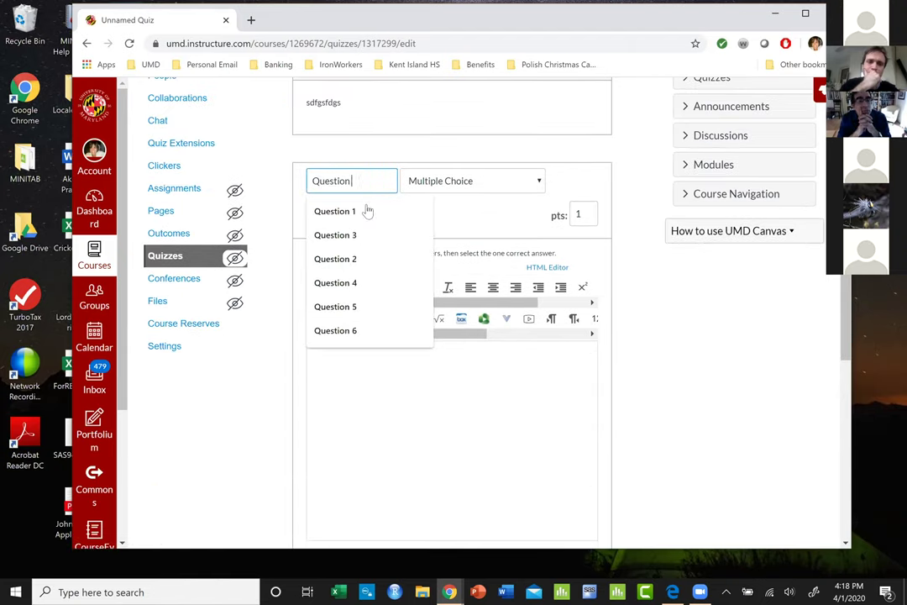
pyautogui.click(370, 283)
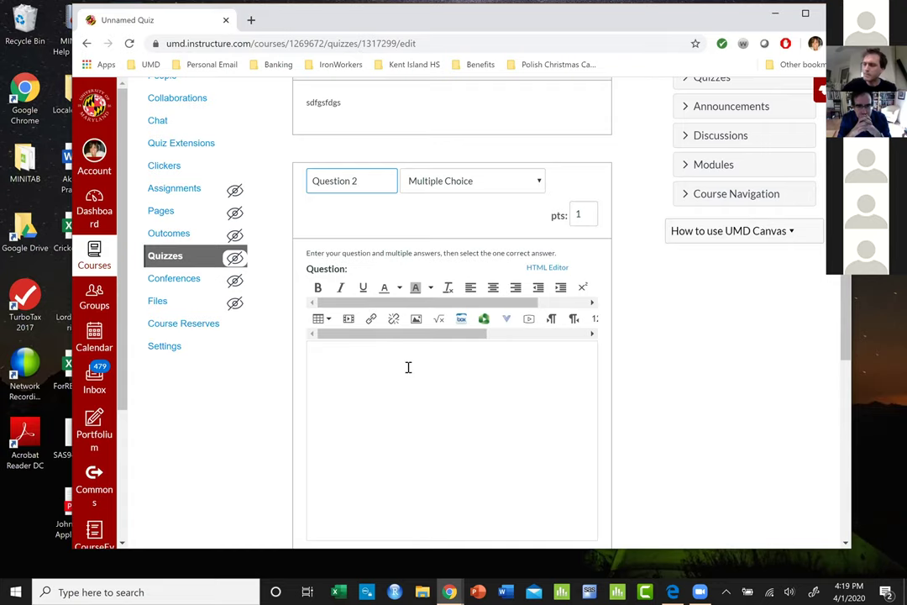
pyautogui.scroll(-3, 408, 367)
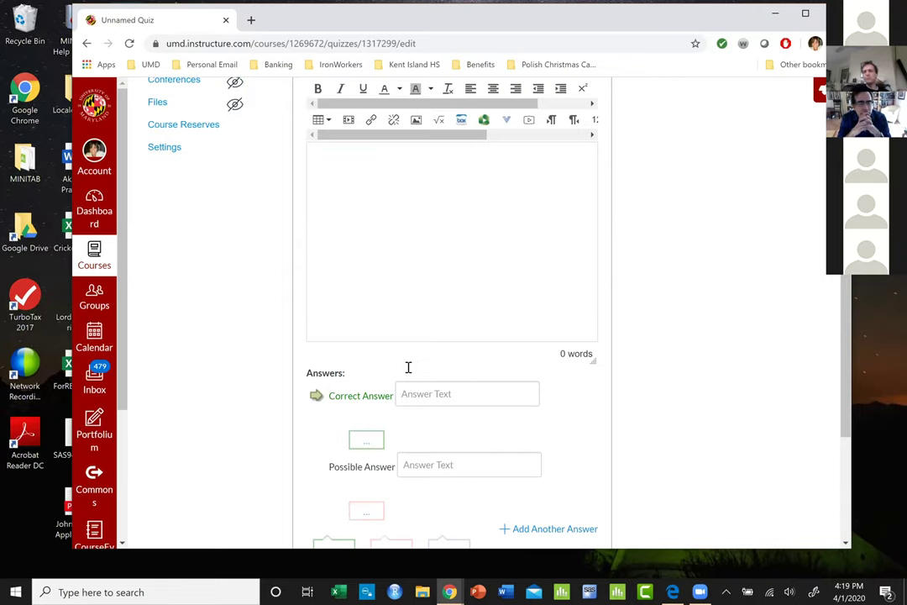
pyautogui.scroll(-1, 407, 336)
pyautogui.scroll(3, 406, 203)
# Enter answers 'gsdf' and 'sdfgs', mark the second correct, and save Question 2
pyautogui.click(332, 283)
pyautogui.scroll(-4, 328, 277)
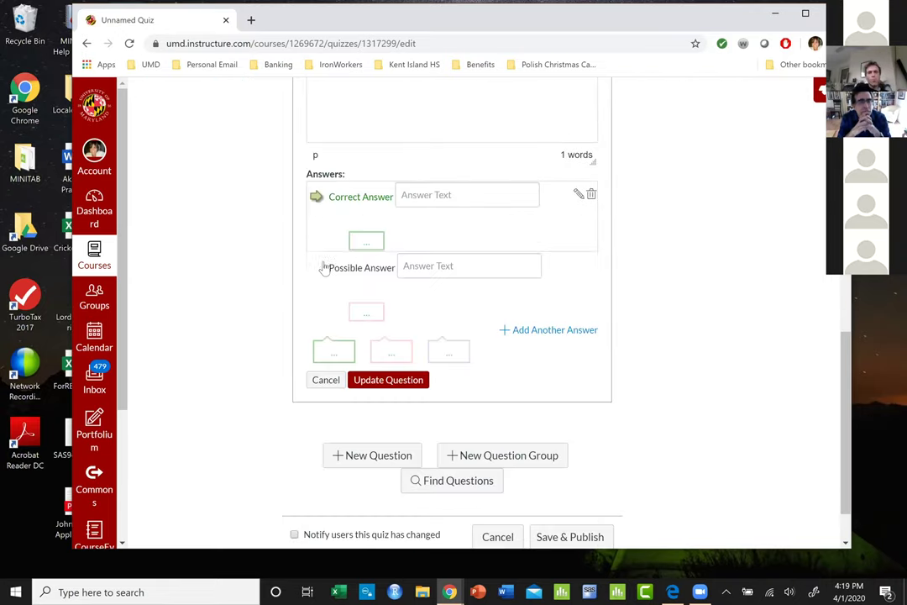
pyautogui.press('Tab')
pyautogui.write('gsdf')
pyautogui.press('Tab')
pyautogui.write('sdfgs')
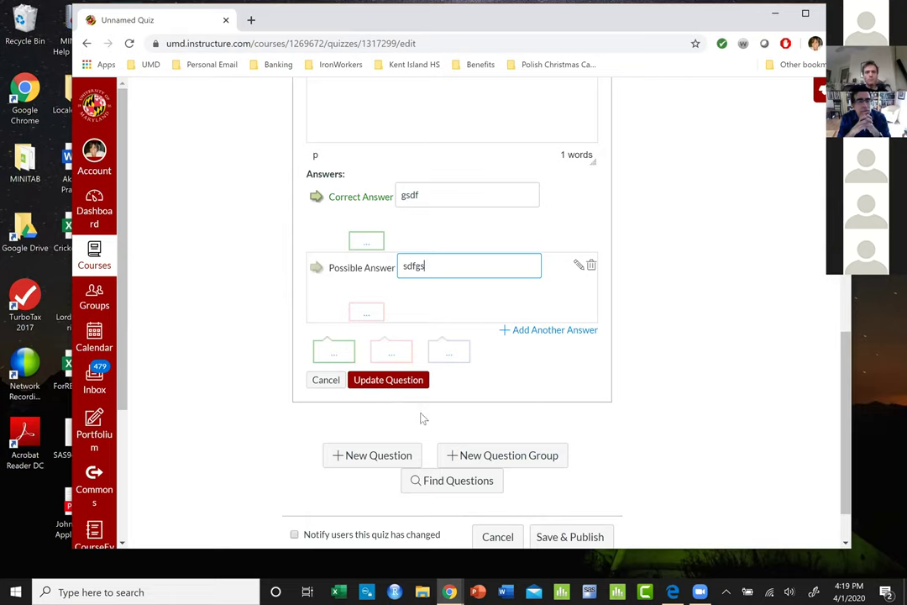
pyautogui.hotkey('shift', 'Tab')
pyautogui.press('Return')
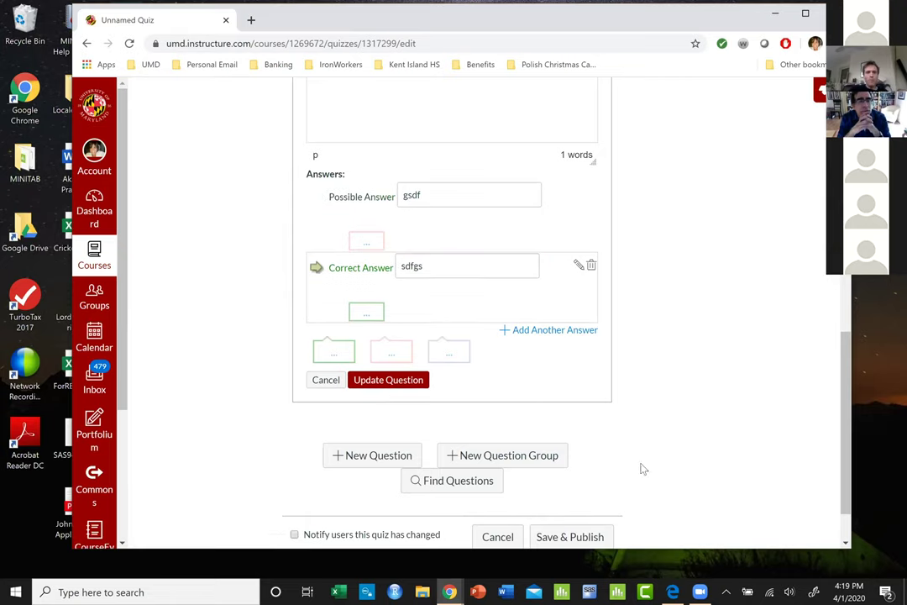
pyautogui.press('Return')
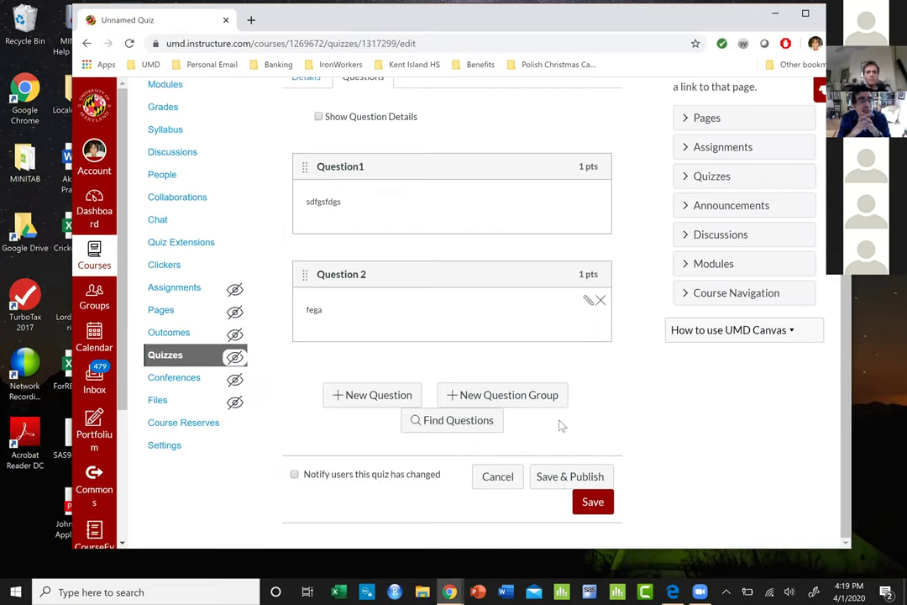
# Publish quiz 'dfhgsfg' and review its summary: 2 points, 35-minute limit, Apr 2–3 dates
pyautogui.click(550, 478)
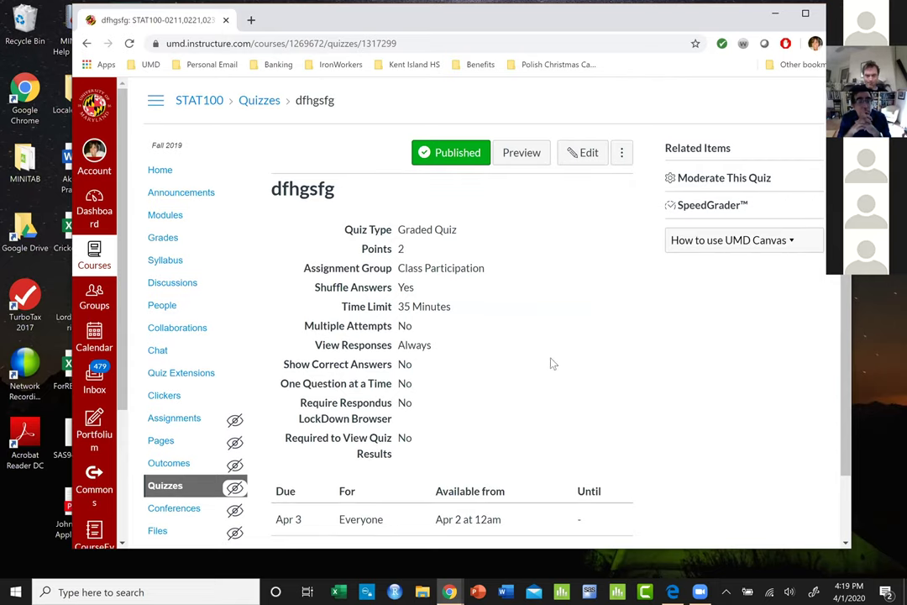
pyautogui.scroll(-1, 454, 362)
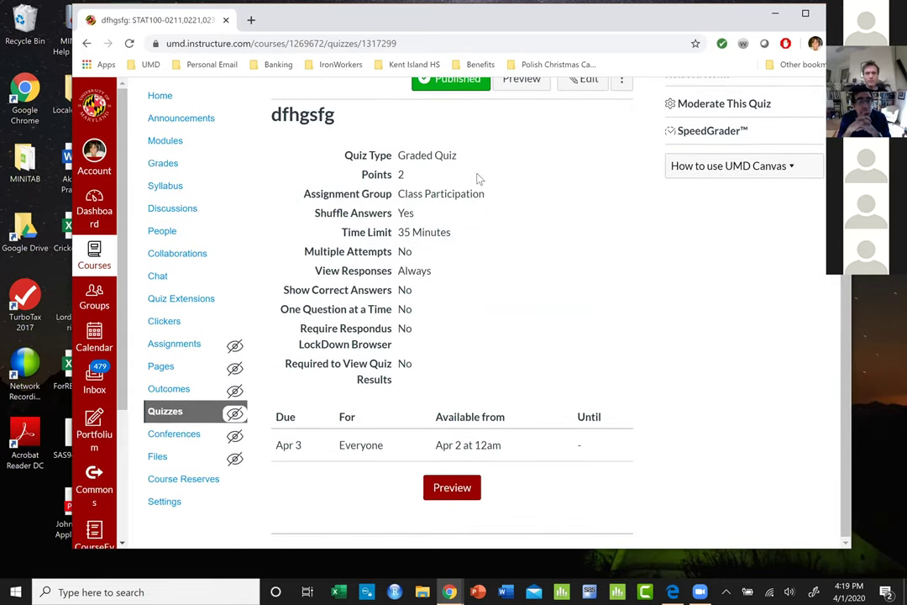
pyautogui.scroll(1, 478, 178)
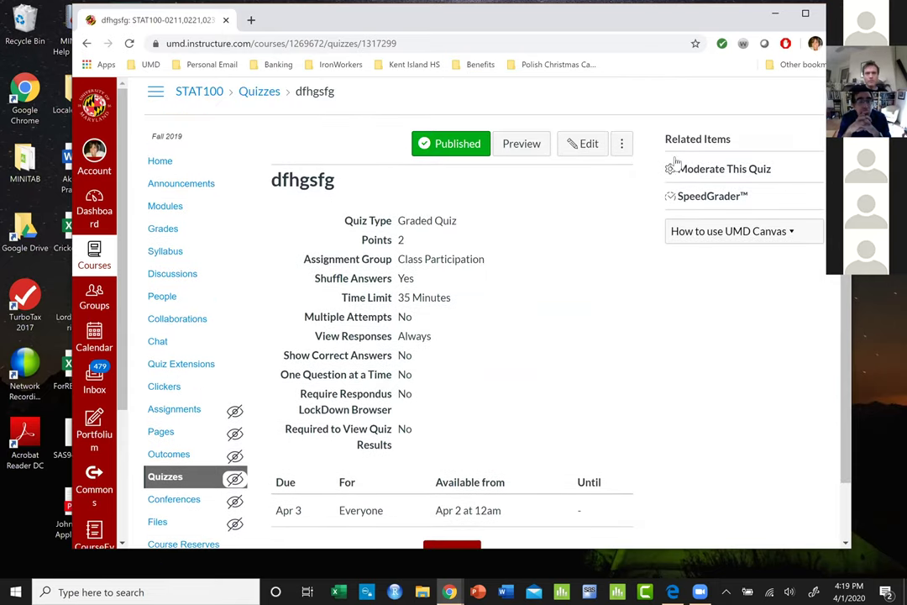
# On the moderation page, give the first student 15 extra minutes per attempt
pyautogui.click(721, 171)
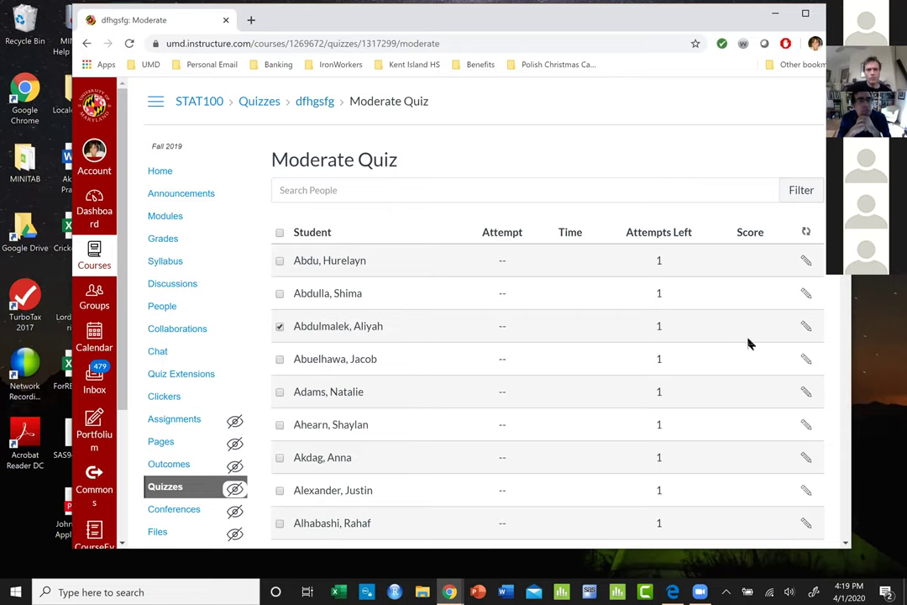
pyautogui.click(806, 328)
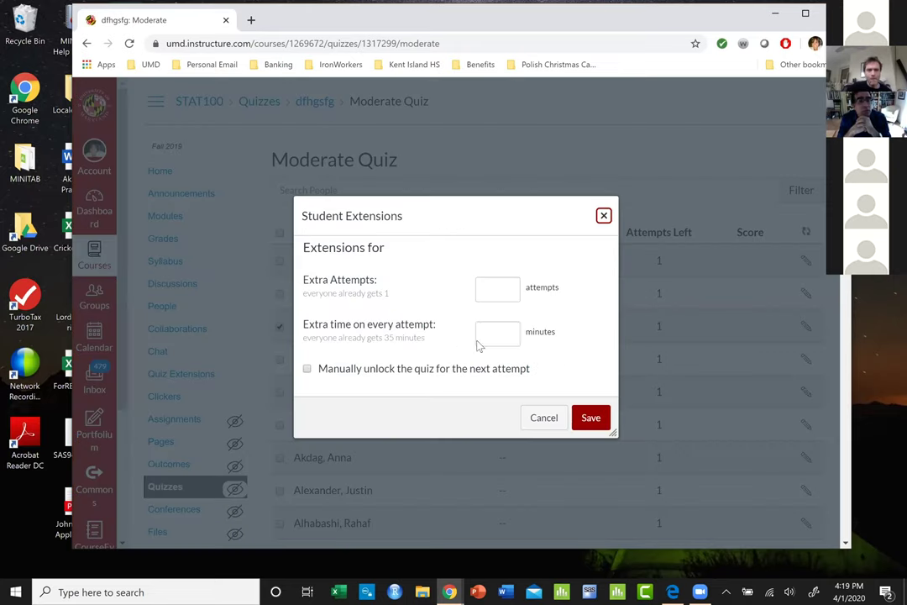
pyautogui.click(505, 336)
pyautogui.write('1')
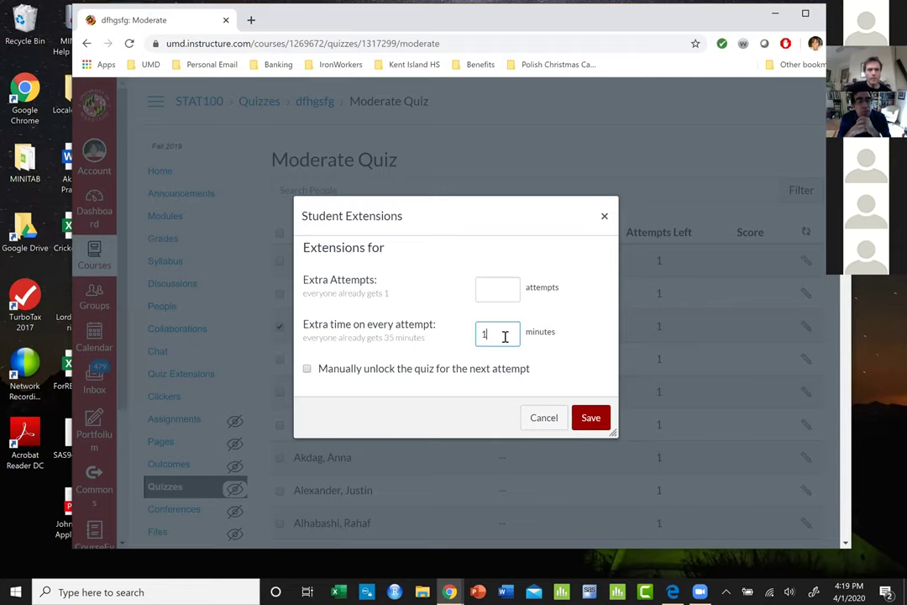
pyautogui.write('5')
pyautogui.click(591, 418)
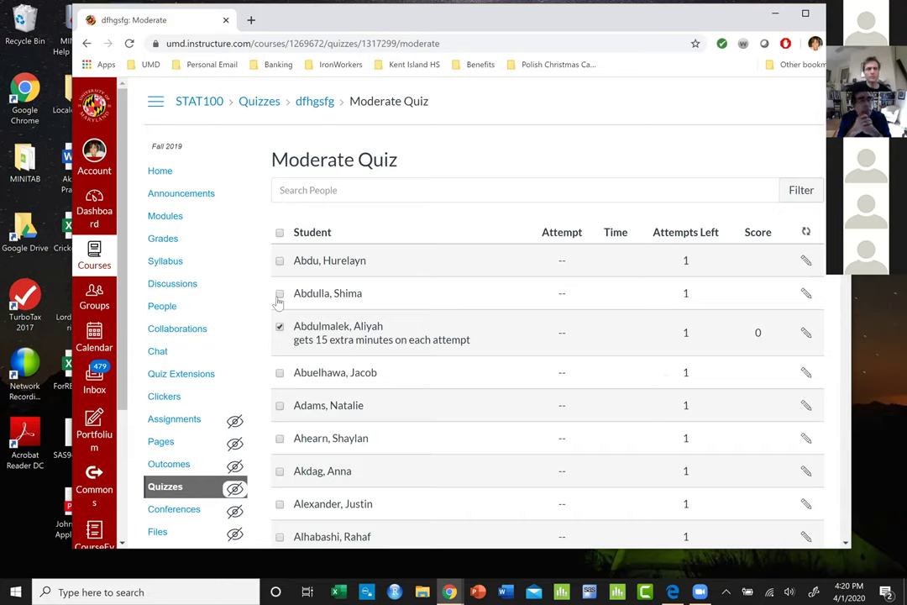
# Give a second student 20 extra minutes per attempt
pyautogui.click(807, 293)
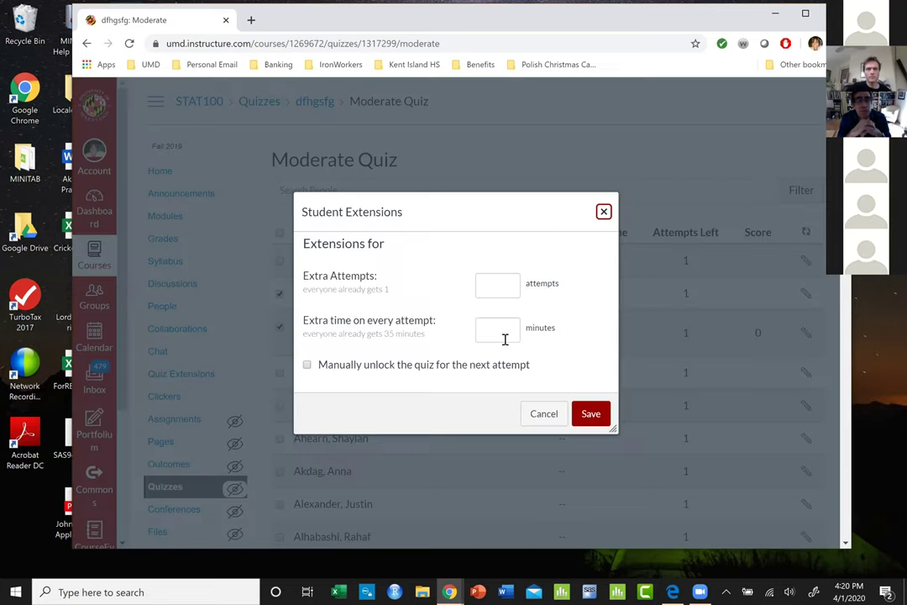
pyautogui.click(504, 337)
pyautogui.write('20')
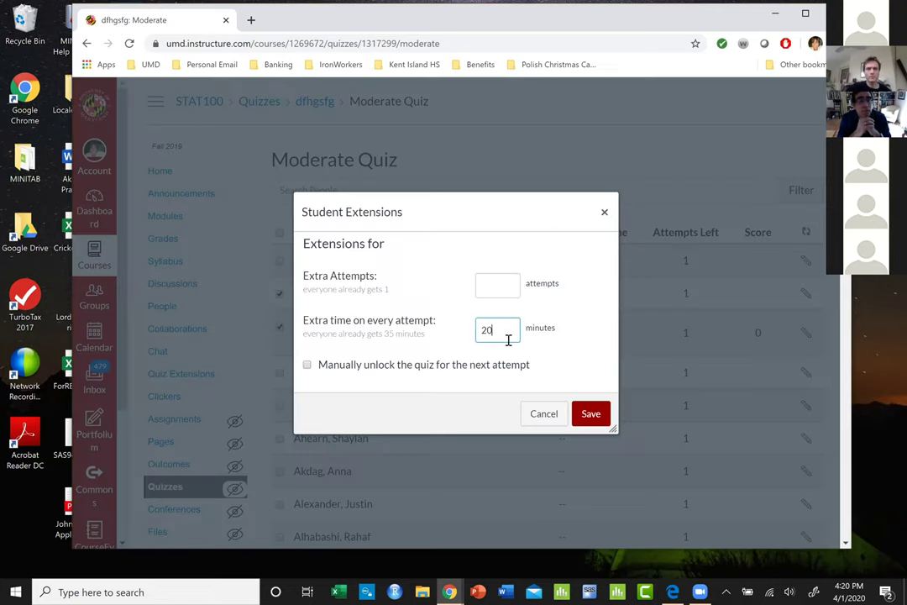
pyautogui.click(589, 414)
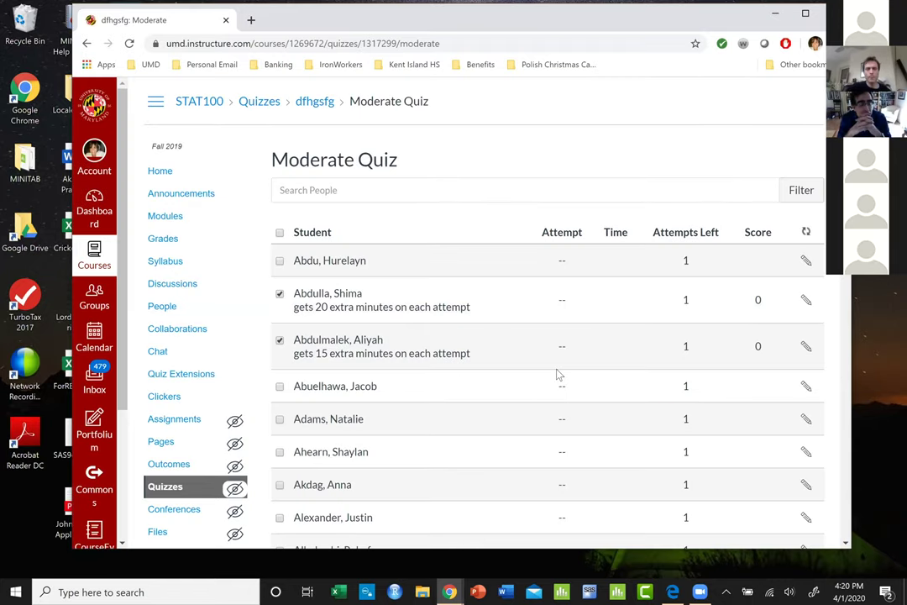
pyautogui.scroll(-3, 558, 374)
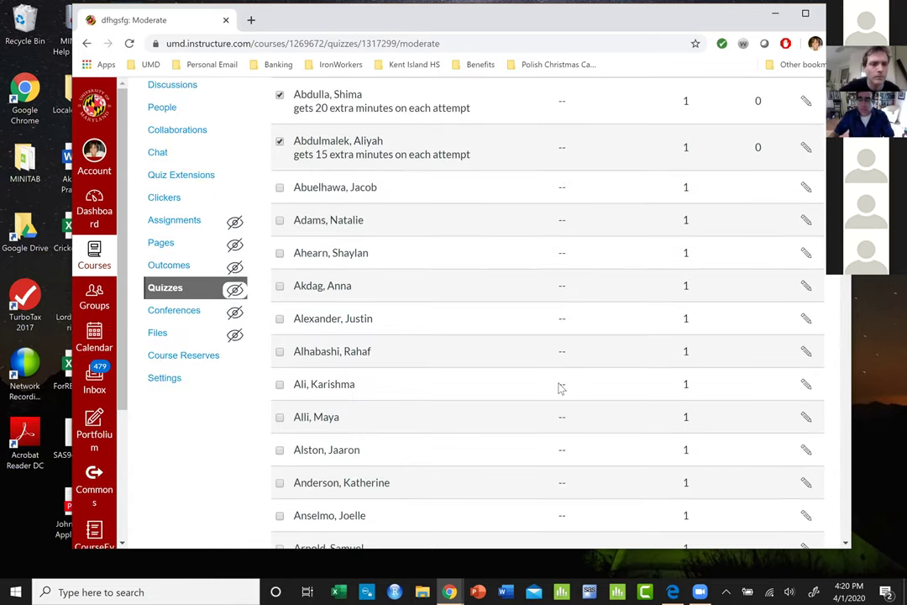
pyautogui.scroll(-10, 562, 387)
pyautogui.scroll(-8, 560, 386)
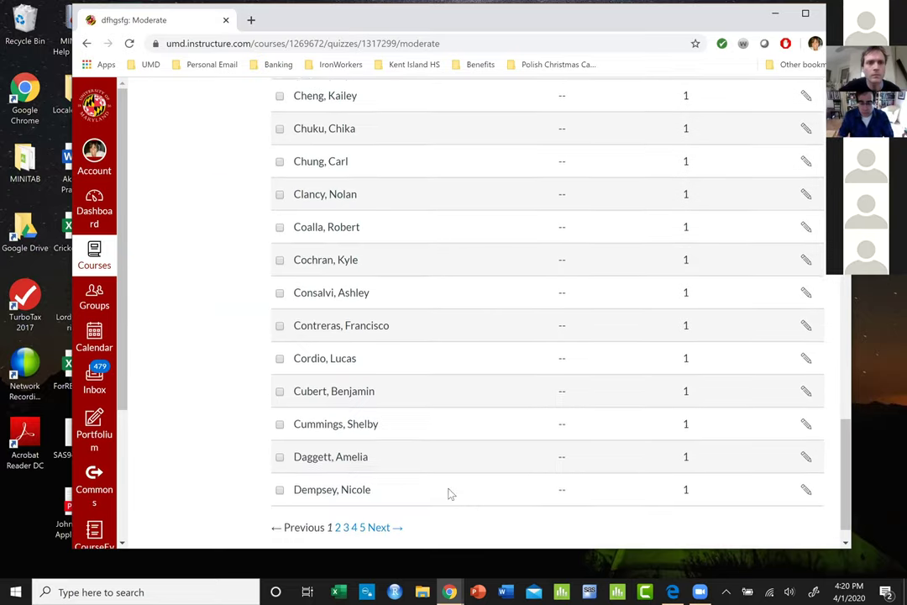
pyautogui.scroll(7, 416, 427)
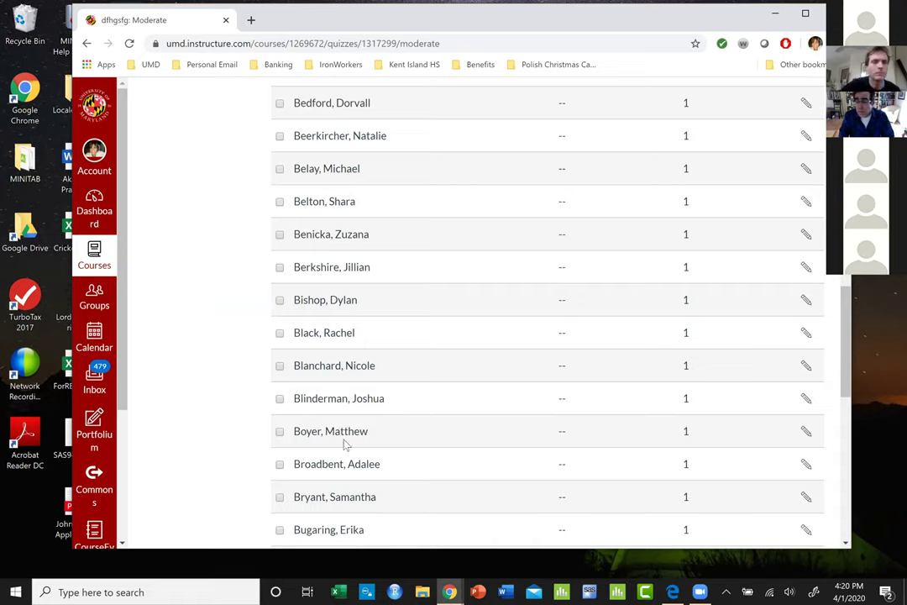
pyautogui.scroll(4, 393, 438)
pyautogui.scroll(5, 393, 438)
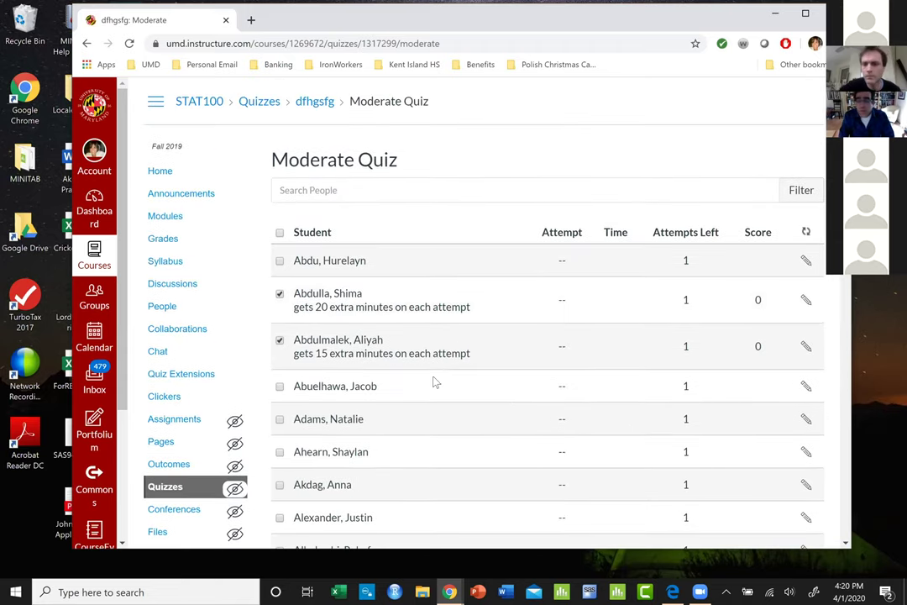
pyautogui.scroll(-12, 431, 381)
pyautogui.scroll(-3, 378, 458)
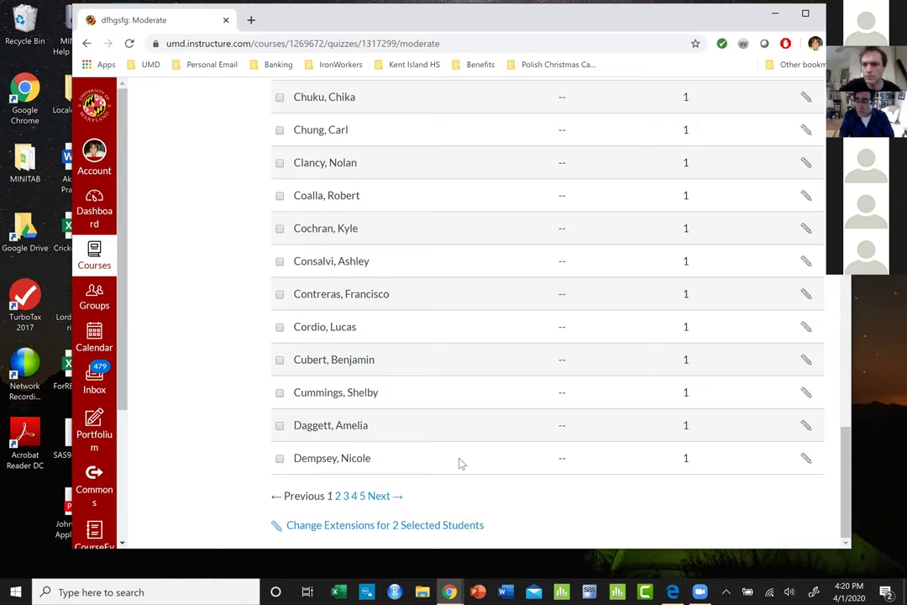
pyautogui.scroll(10, 458, 462)
pyautogui.scroll(6, 338, 287)
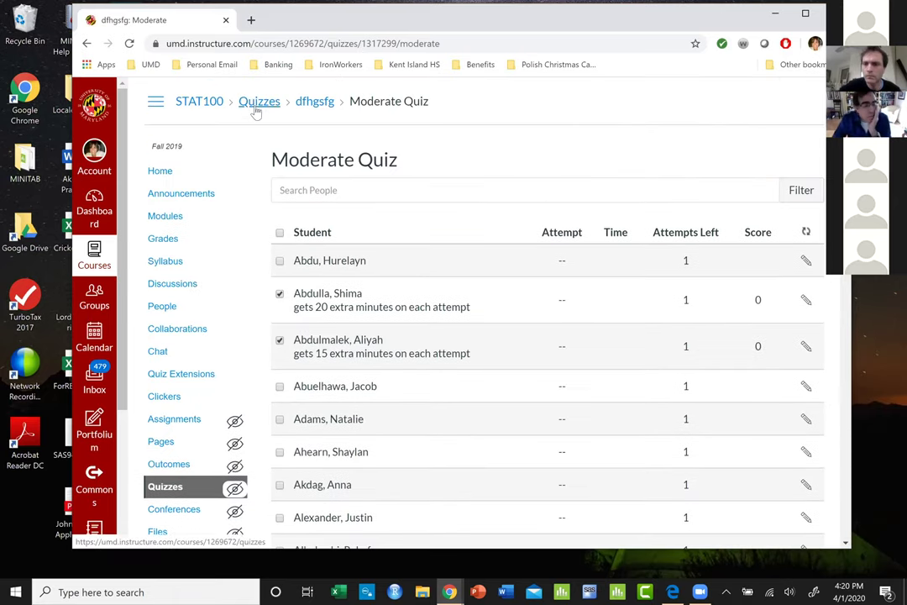
# Go back to the STAT100 quiz list via the Quizzes breadcrumb
pyautogui.click(256, 109)
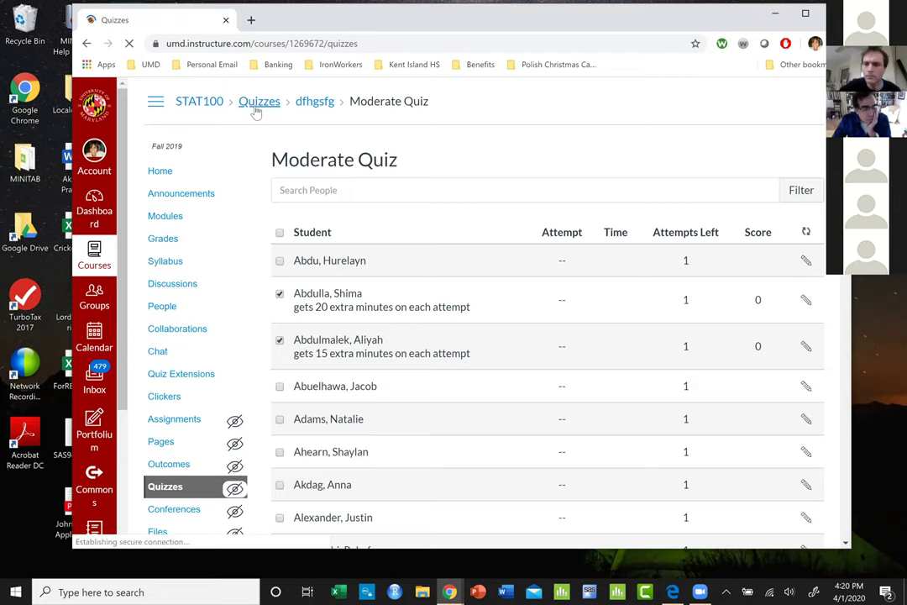